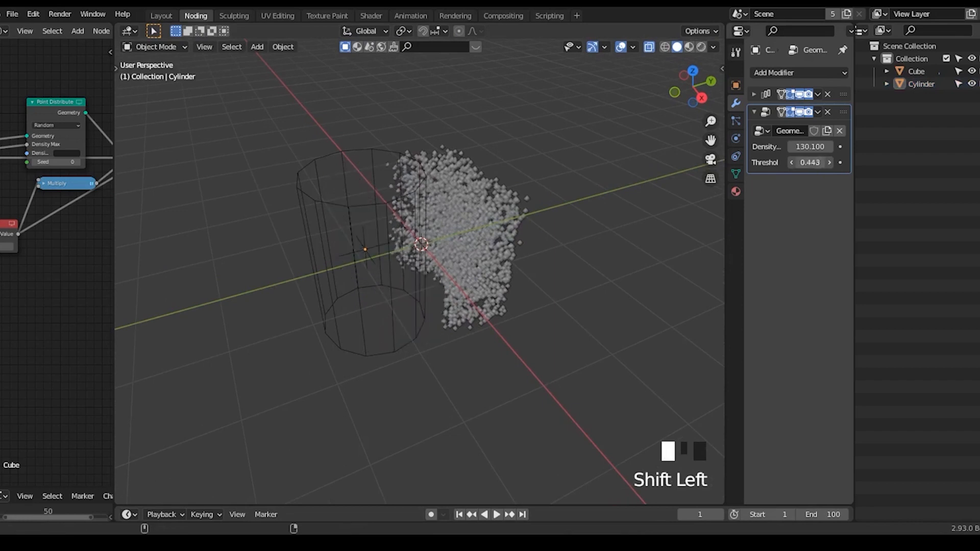
Vary the threshold of the cube's Geometry Nodes modifier in top view, setting it to 0.534.
middle_click_drag(541, 256, 611, 313)
left_click(691, 91)
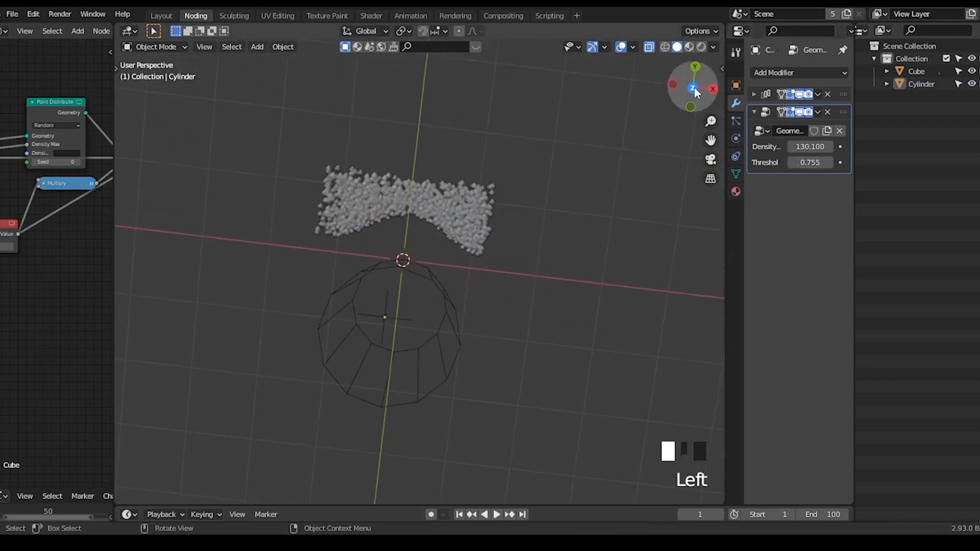
mouse_move(814, 163)
left_mouse_down()
mouse_move(802, 163)
mouse_move(816, 162)
left_mouse_up()
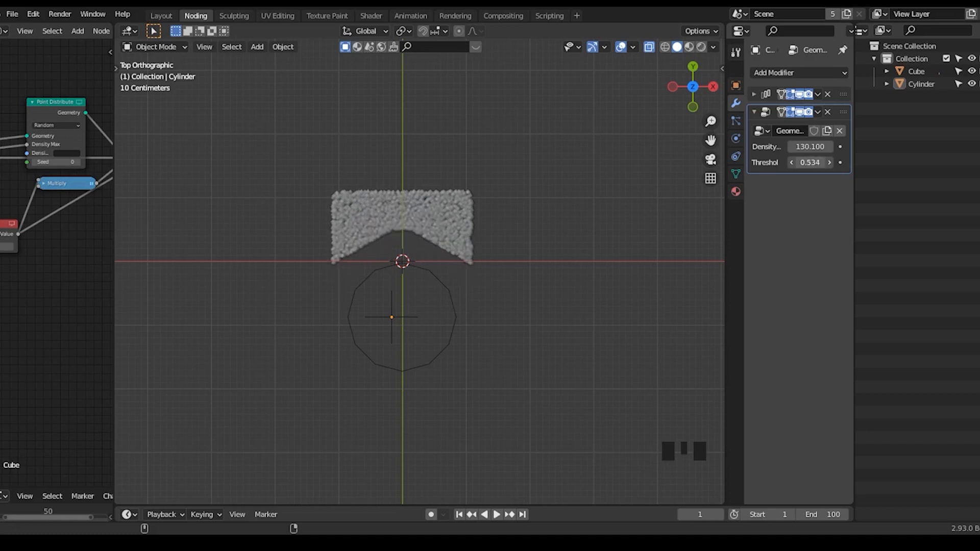
Move the wireframe cylinder along the global Y axis past the point-filled cube, and widen the node editor area.
middle_click_drag(540, 255, 434, 196)
left_click(429, 196)
key("g")
key("x")
right_click(440, 204)
key("g")
key("y")
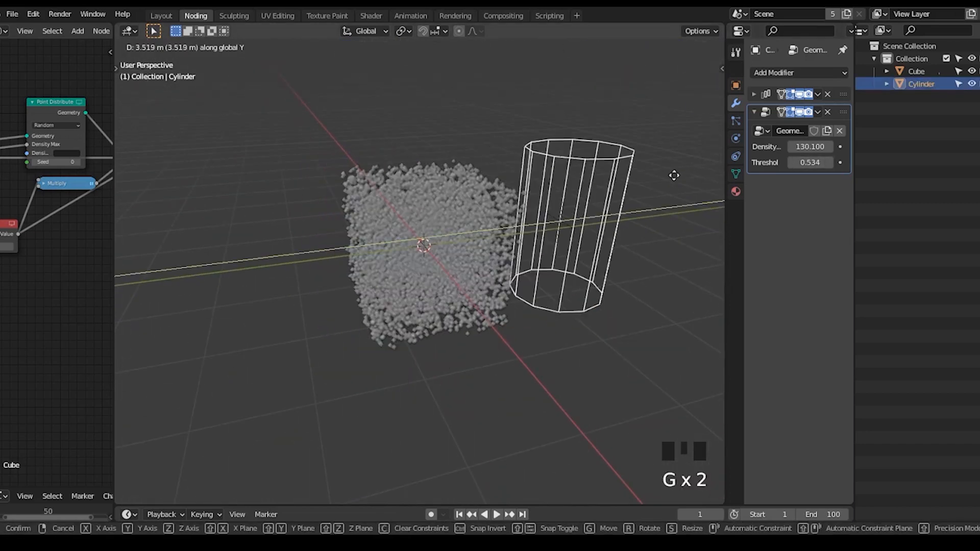
left_click(120, 199)
left_click_drag(114, 199, 495, 204)
middle_click_drag(266, 220, 260, 253)
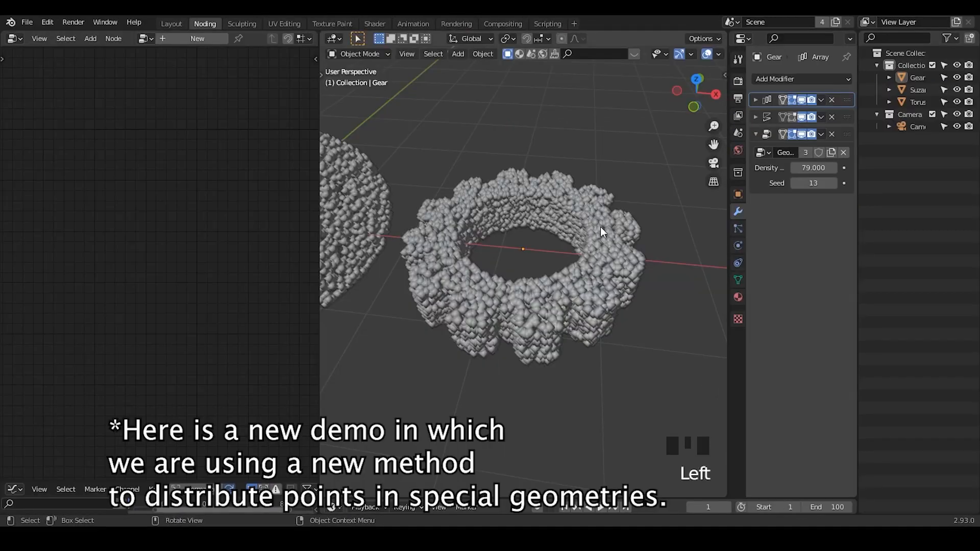
Fatten the gear's mesh by about 0.05 m with Shrink/Fatten and return to Object Mode.
key("alt+s")
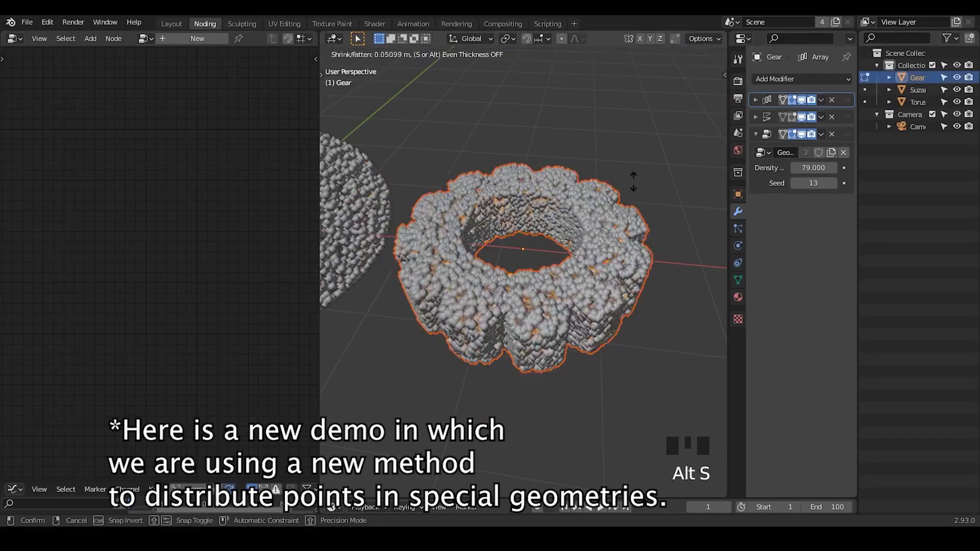
left_click(633, 181)
key("Tab")
middle_click_drag(633, 181, 616, 176, "shift")
Lower the gear's point density and change the count of its Array modifier.
left_click_drag(813, 167, 770, 168)
middle_click_drag(541, 254, 569, 253)
left_click_drag(813, 168, 796, 167)
left_click(756, 99)
left_click_drag(813, 133, 843, 134)
left_click(755, 100)
Set the gear's point density to about 13.14 and its seed to 73.
left_click_drag(813, 167, 863, 167)
left_click_drag(814, 182, 847, 182)
middle_click_drag(601, 258, 606, 258)
middle_click_drag(606, 255, 606, 259, "ctrl")
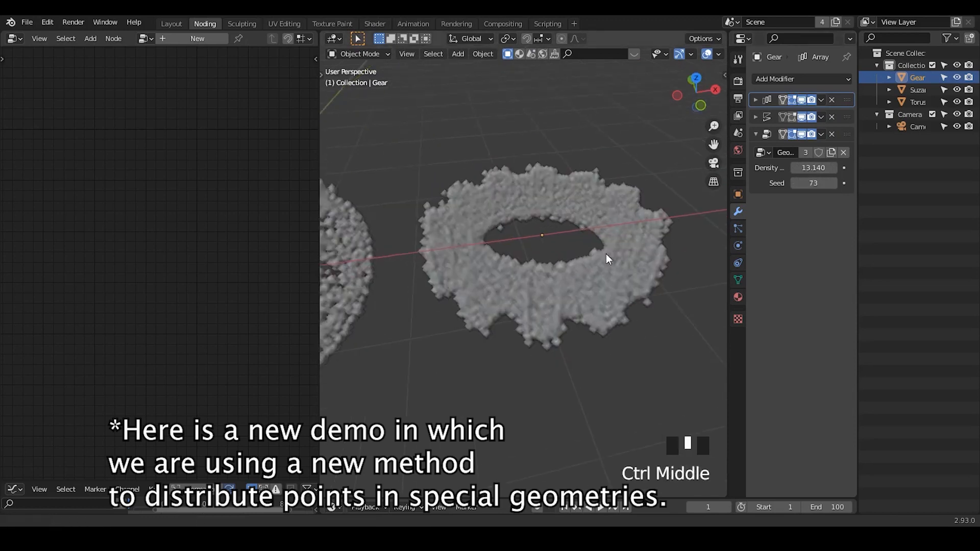
Set the gear's point density to 110 and adjust its Array count.
left_click(814, 167)
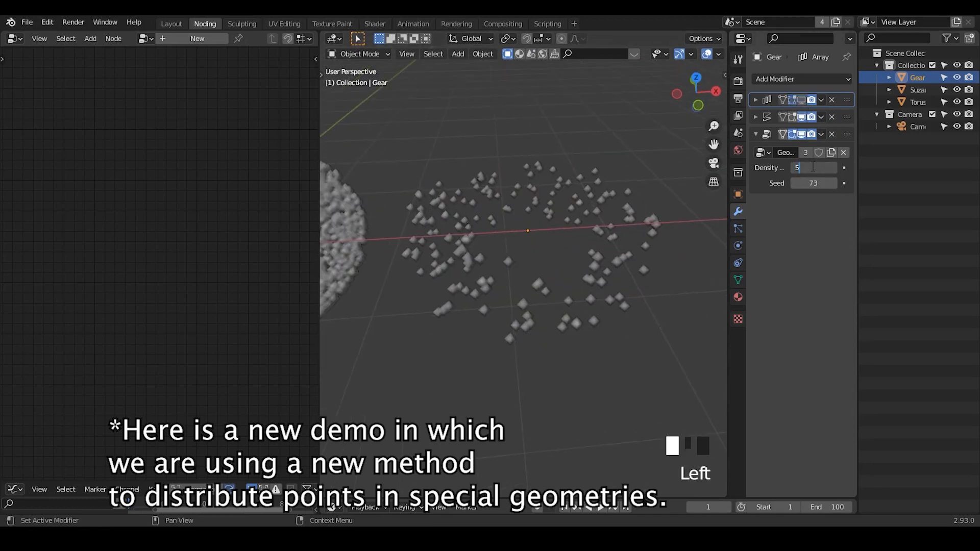
type("110")
key("Return")
left_click_drag(814, 168, 827, 168)
left_click(755, 100)
left_click_drag(798, 133, 842, 133)
left_click(755, 100)
middle_click_drag(606, 227, 609, 244)
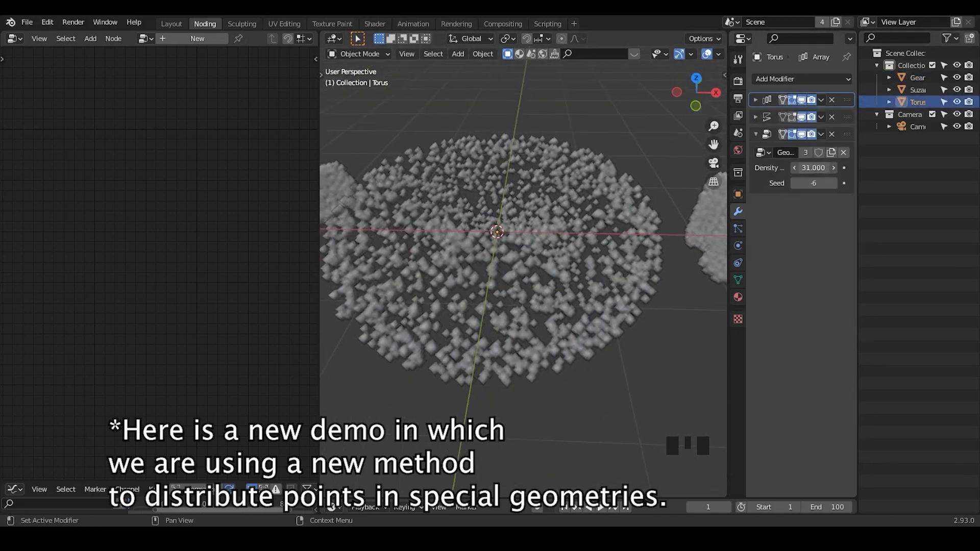
Set the torus's point density to 80 and vary the strength of its Displace modifier.
left_click(822, 167)
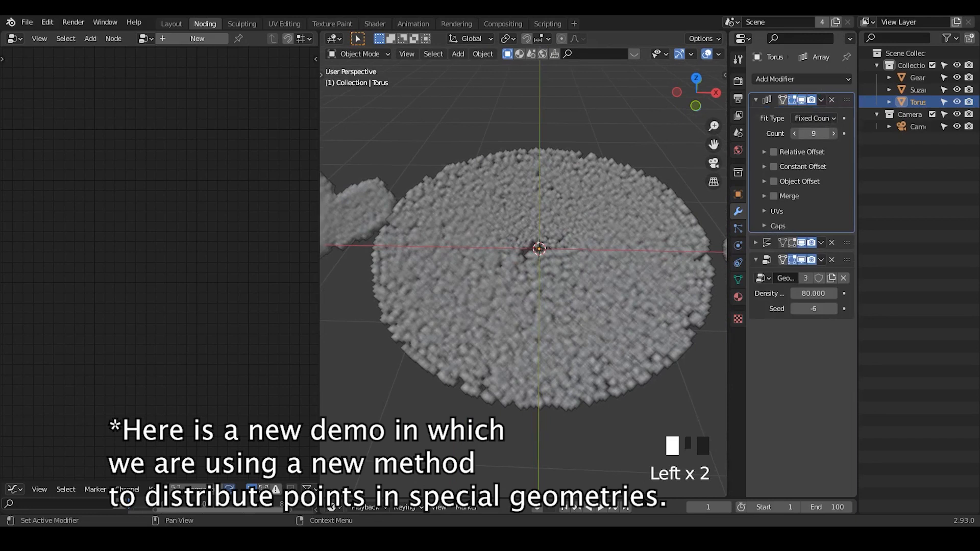
left_click(755, 117, "shift")
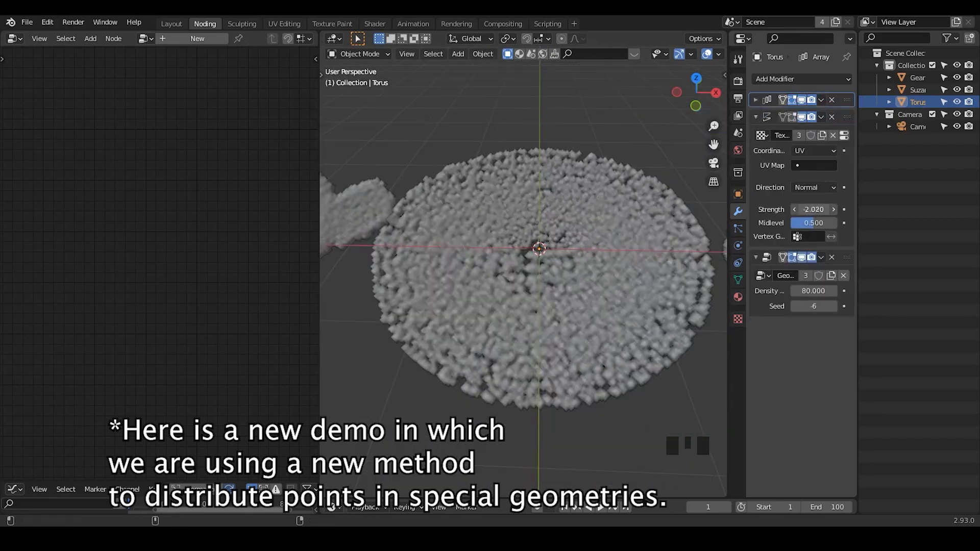
left_click_drag(811, 209, 868, 210)
Select the Suzanne object and increase its point density and seed, checking the points in X-ray.
middle_click_drag(429, 254, 688, 243, "shift")
left_click(561, 234)
left_click_drag(813, 167, 836, 167)
left_click_drag(806, 181, 862, 168)
key("alt+z")
key("alt+z")
Fine-tune Suzanne's Displace strength and raise its Array count.
left_click(755, 117)
mouse_move(813, 209)
left_mouse_down("shift")
mouse_move(775, 209)
mouse_move(801, 209)
left_mouse_up("shift")
left_click(755, 117)
left_click(755, 99)
left_click_drag(813, 133, 832, 133)
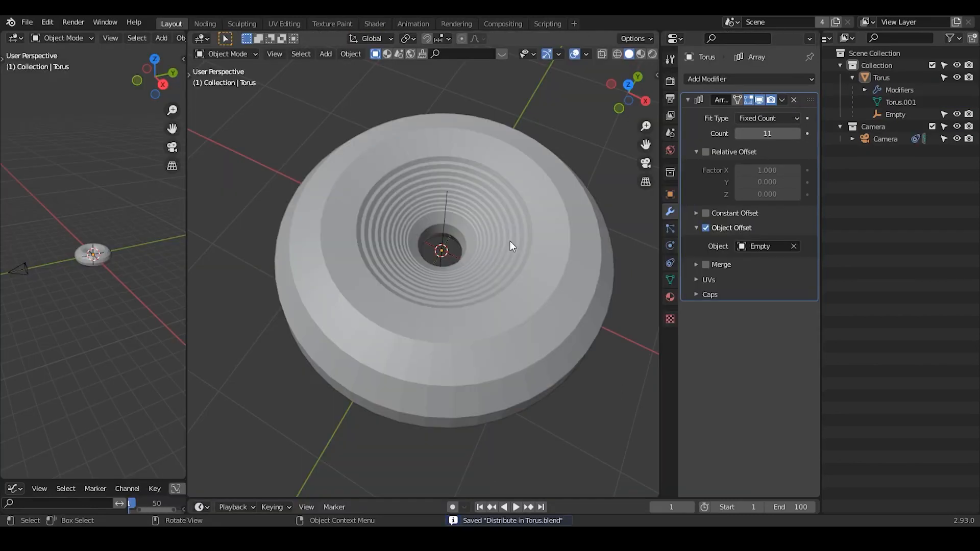
Select the torus and compare it with its Array modifier hidden and shown in the viewport.
mouse_move(500, 244)
middle_mouse_down()
mouse_move(515, 210)
mouse_move(513, 243)
middle_mouse_up()
left_click(529, 202)
left_click(759, 100)
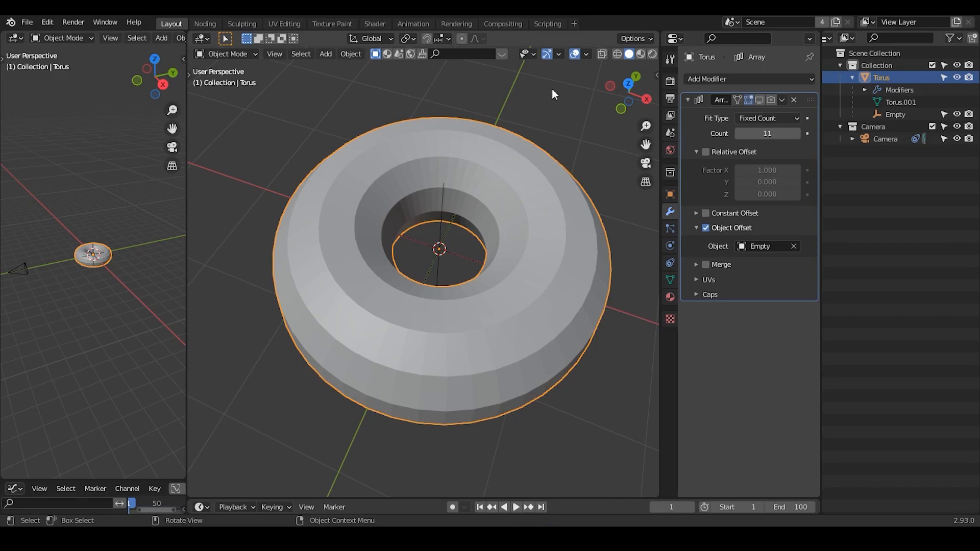
left_click(760, 99)
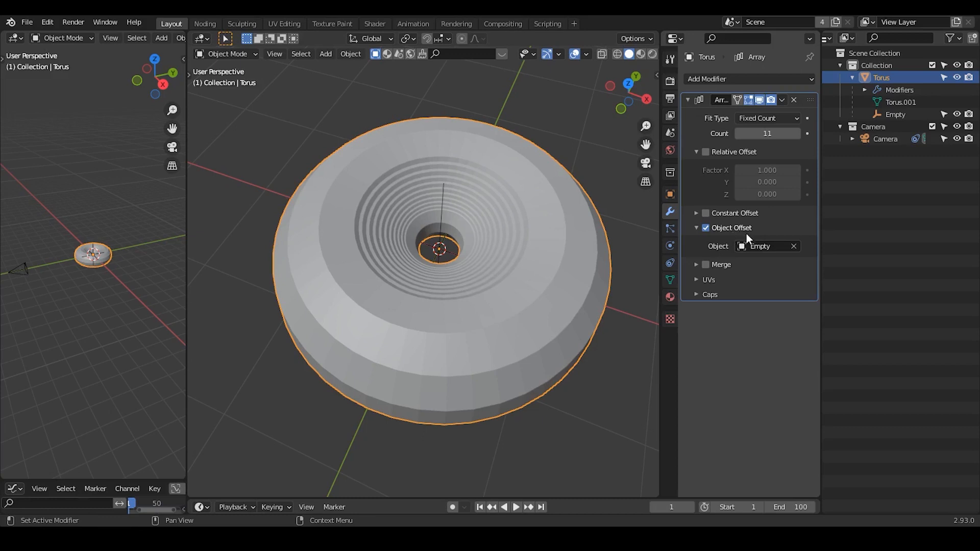
Clear the scale of the Empty used as object offset, rescale it to about 0.91, and reselect the torus.
left_click(888, 114)
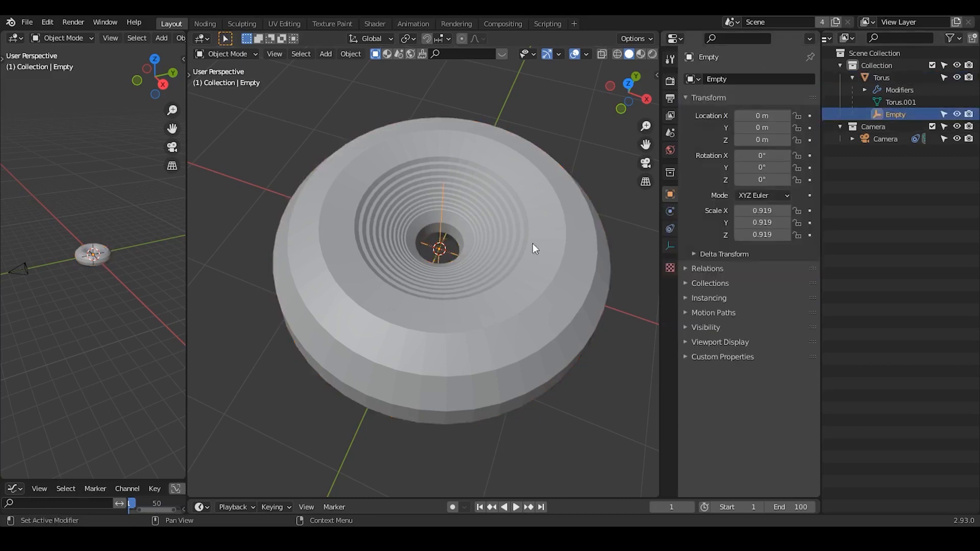
key("alt+s")
key("s")
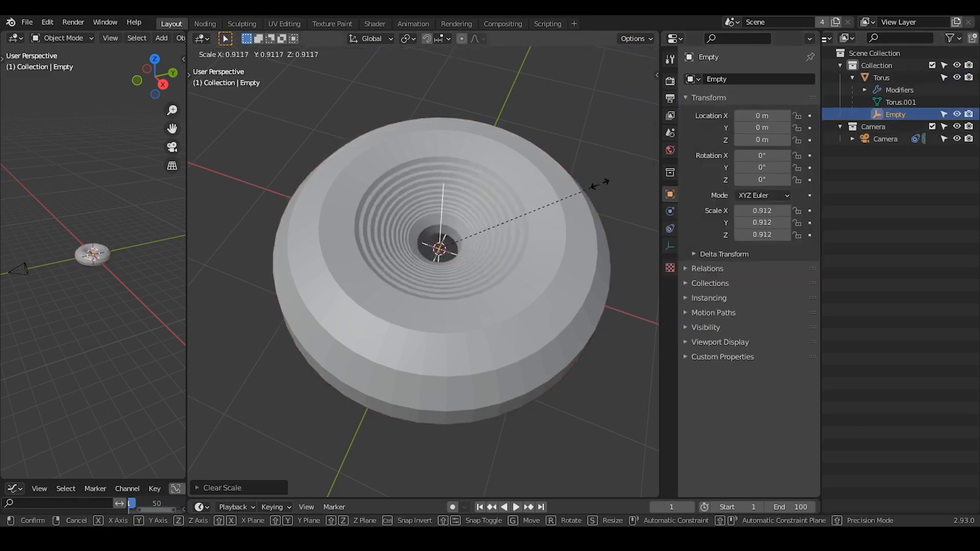
left_click(599, 186)
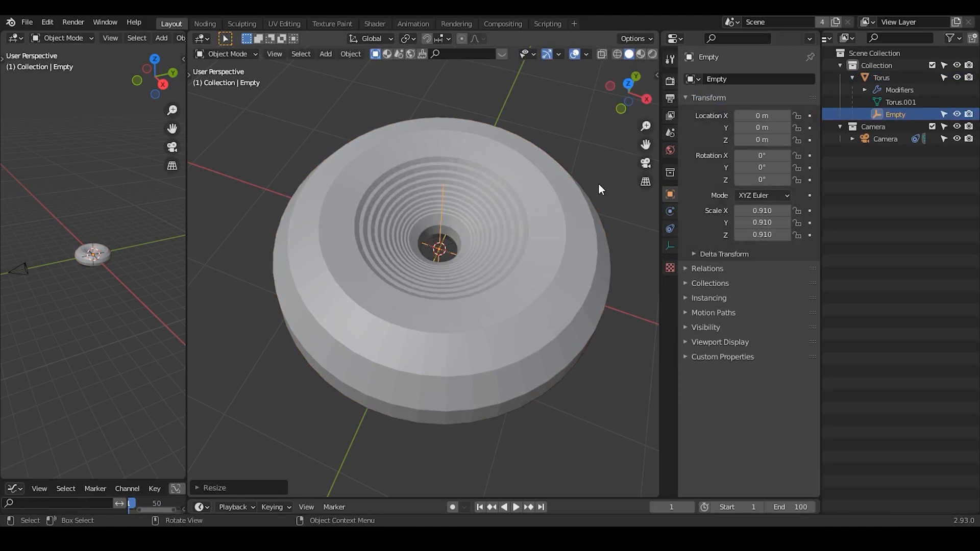
left_click(541, 213)
middle_click_drag(529, 277, 520, 235)
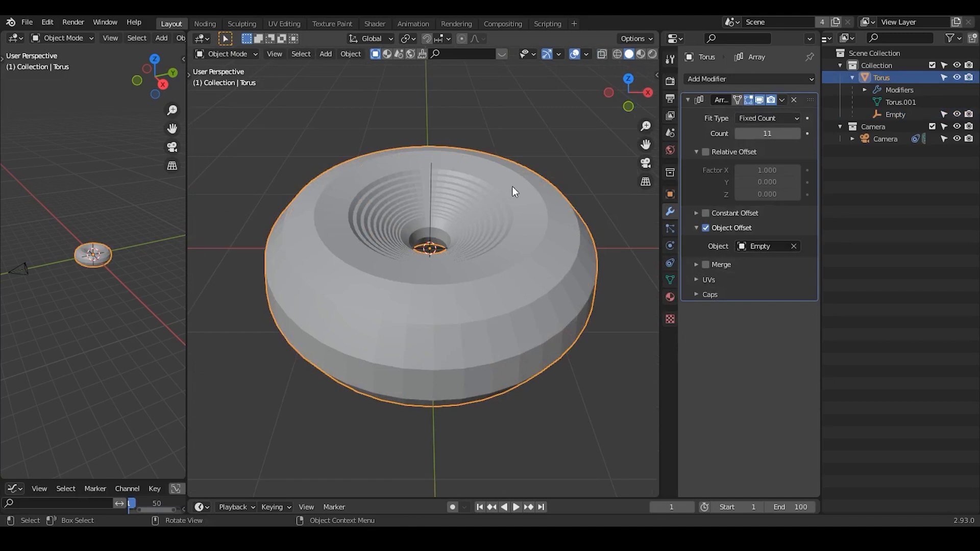
key("shift+a")
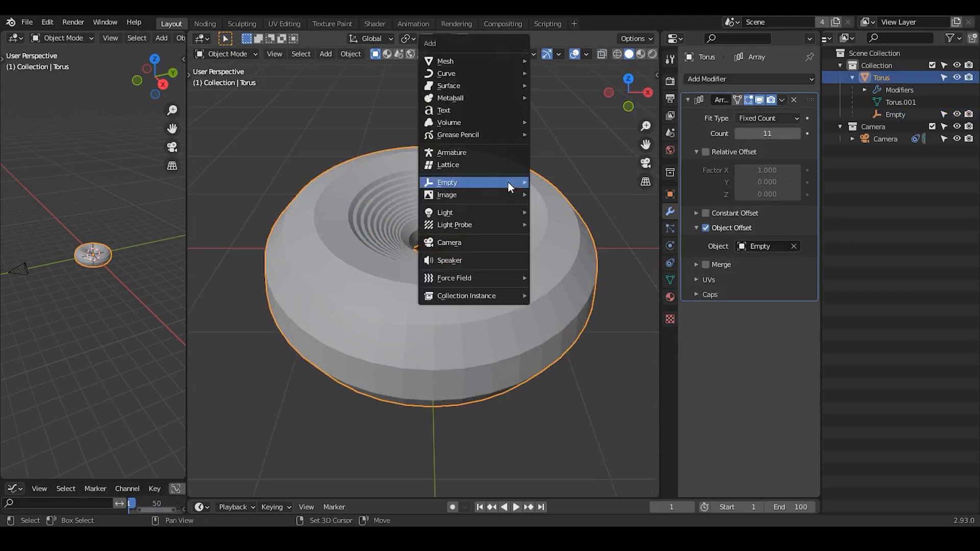
mouse_move(461, 59)
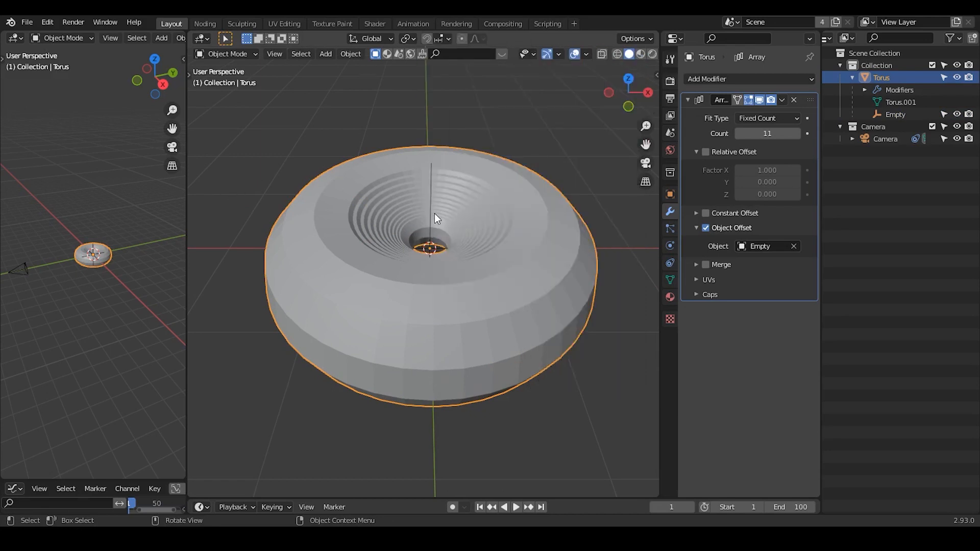
middle_click_drag(434, 217, 432, 258)
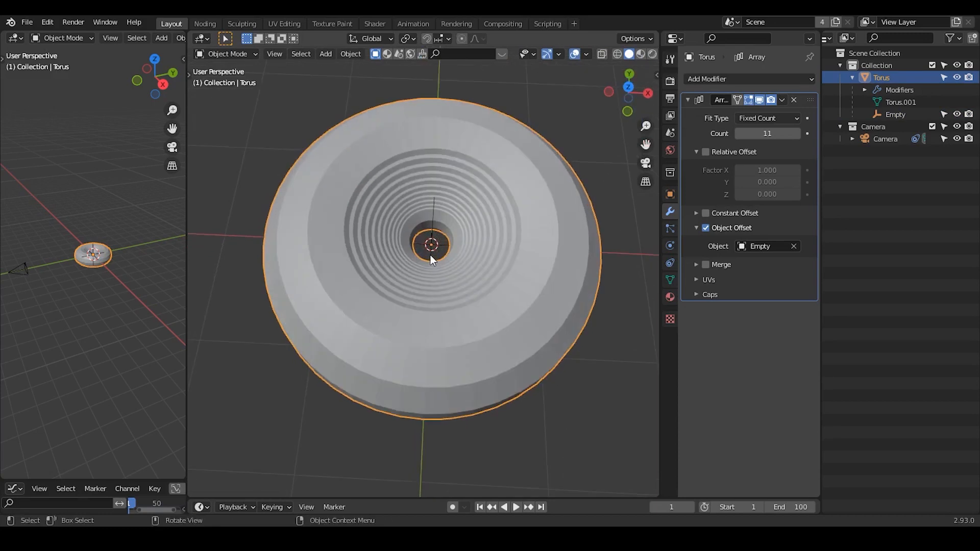
Raise the entire torus mesh along Z in Edit Mode, inspect the arrayed copies from below, and return to Object Mode.
middle_click_drag(441, 157, 441, 118)
key("Tab")
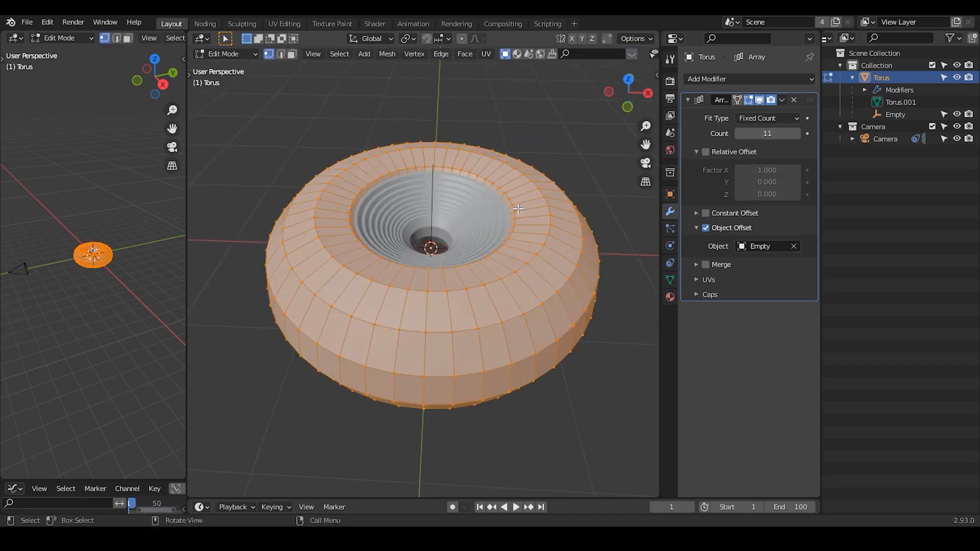
key("g")
key("z")
left_click(541, 174)
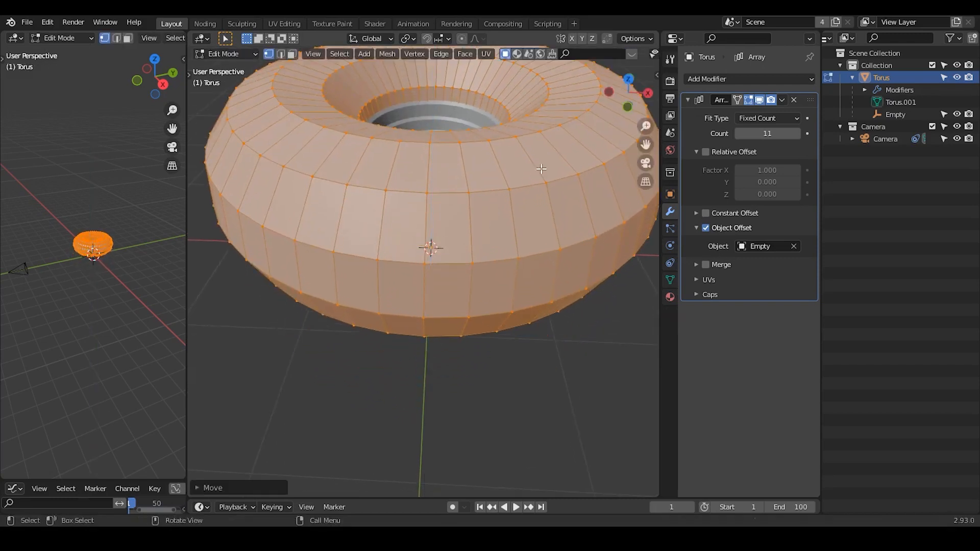
middle_click_drag(540, 169, 499, 212)
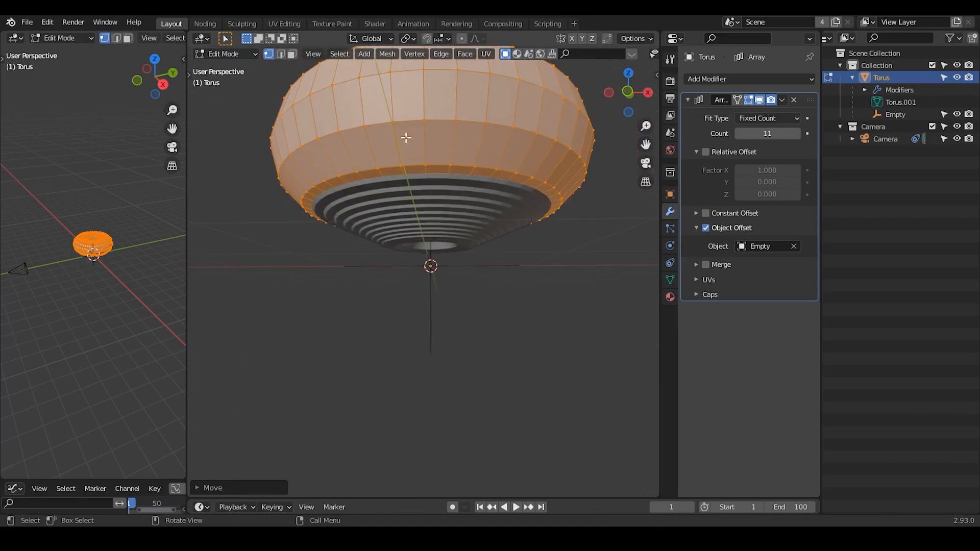
middle_click_drag(439, 164, 436, 186)
scroll(437, 186, "down", 2)
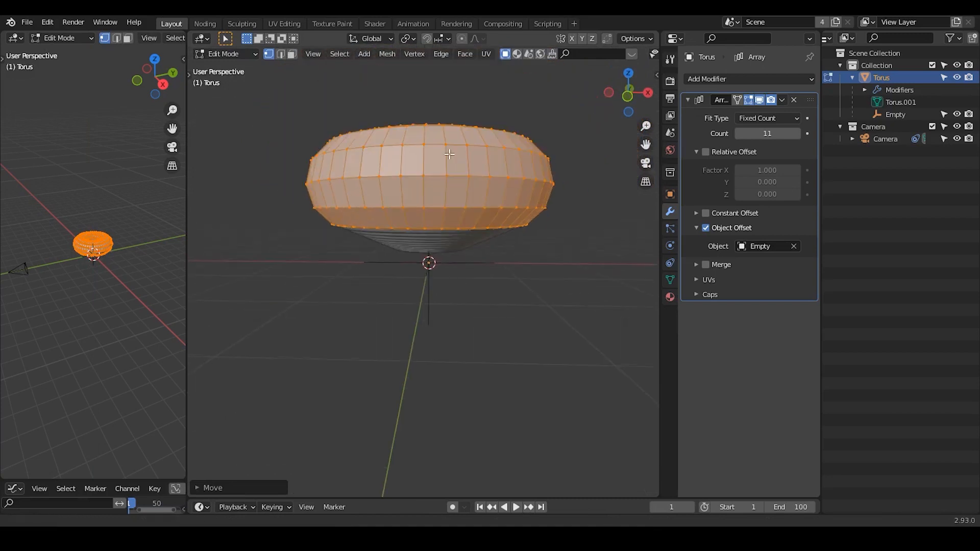
key("Tab")
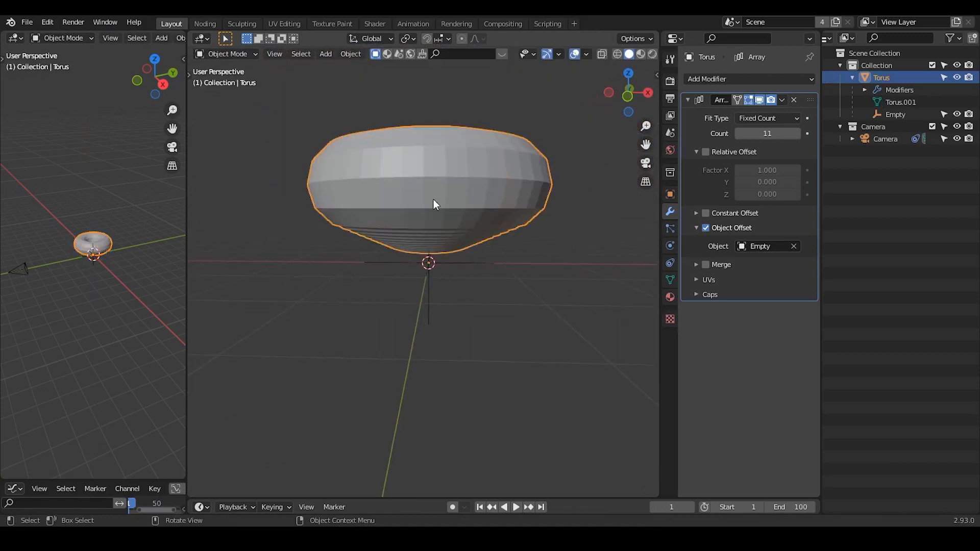
Reselect the torus and lower its whole mesh about 0.74 m along Z in Edit Mode.
left_click(467, 262)
middle_click_drag(453, 202, 452, 241)
left_click(499, 158)
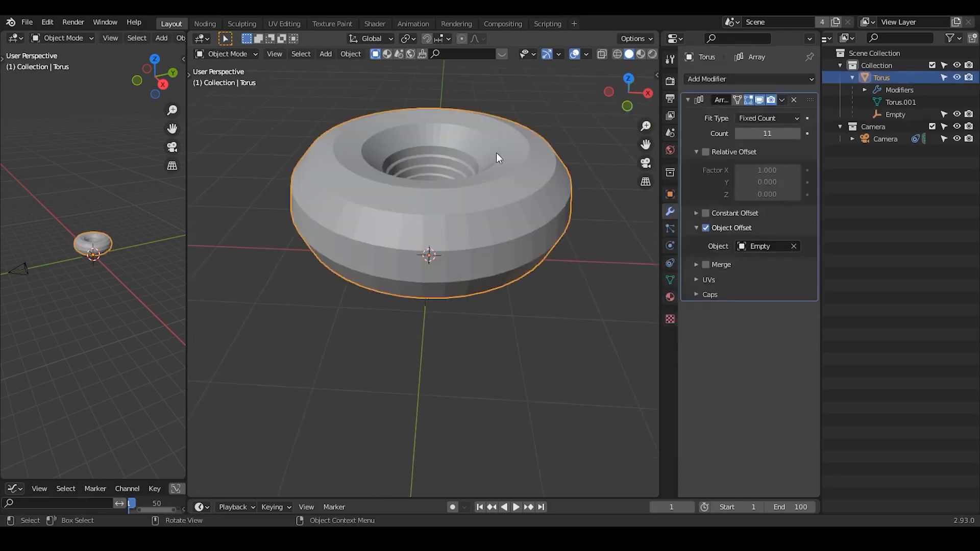
key("Tab")
key("g")
key("z")
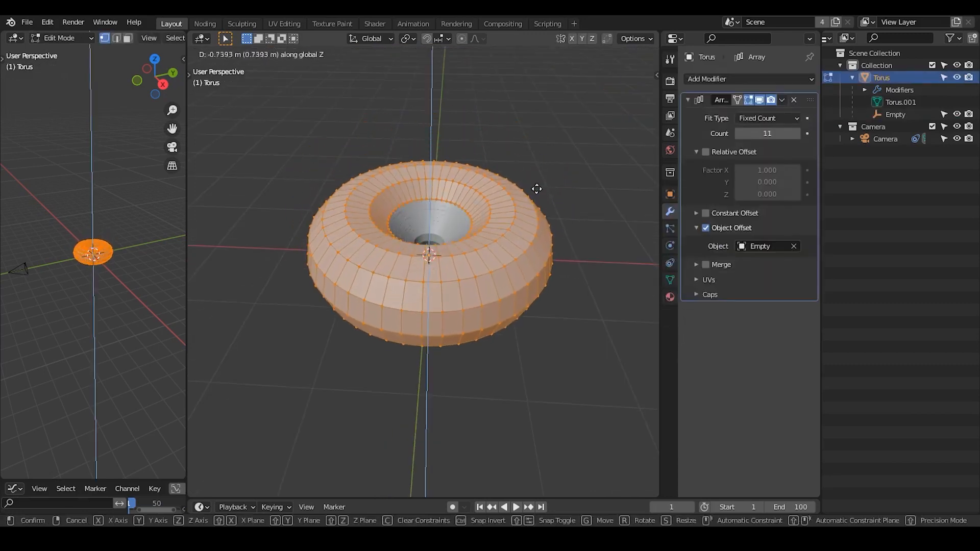
left_click(534, 187)
key("Tab")
Raise the torus mesh slightly along Z in Edit Mode and return to Object Mode to inspect the nested copies.
scroll(438, 249, "up", 4)
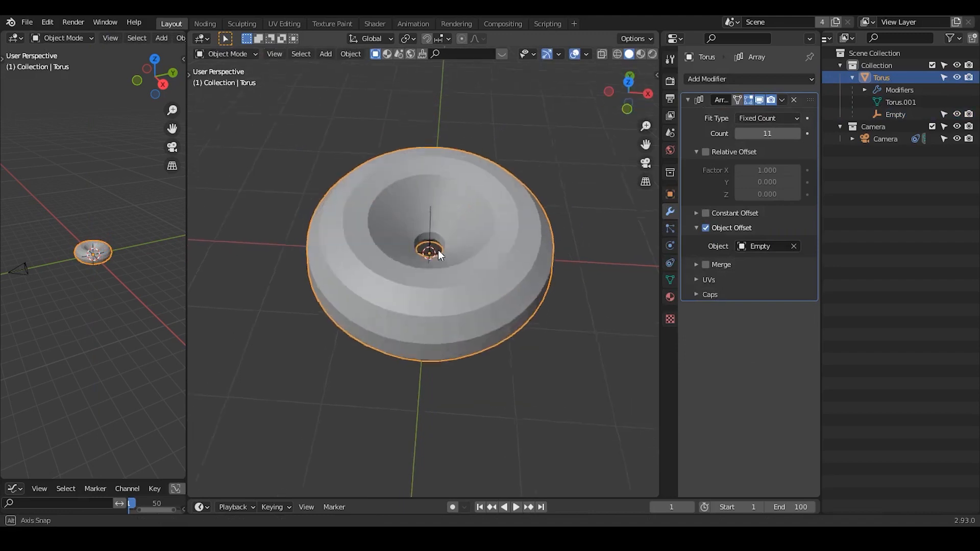
scroll(450, 224, "up", 2)
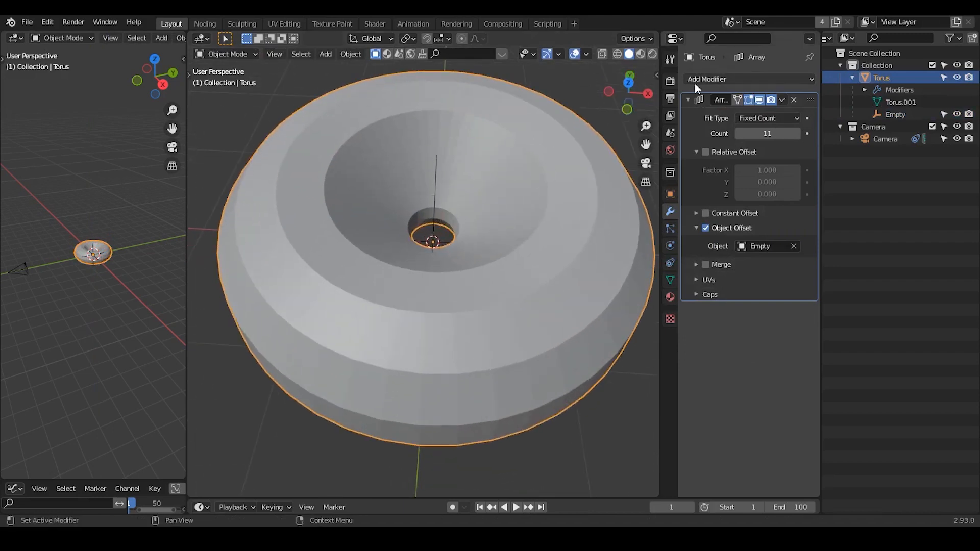
middle_click_drag(524, 226, 524, 196)
key("Tab")
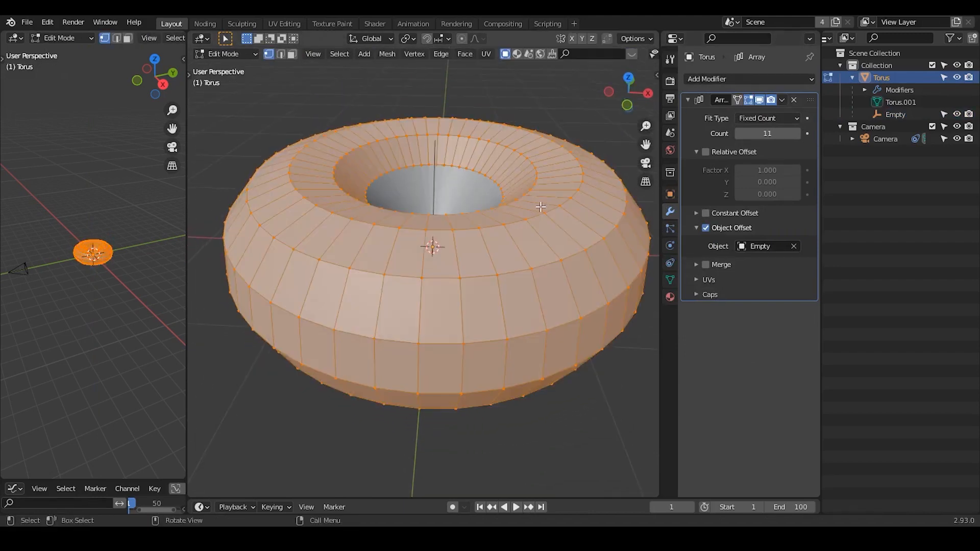
key("g")
key("z")
left_click(515, 204)
key("Tab")
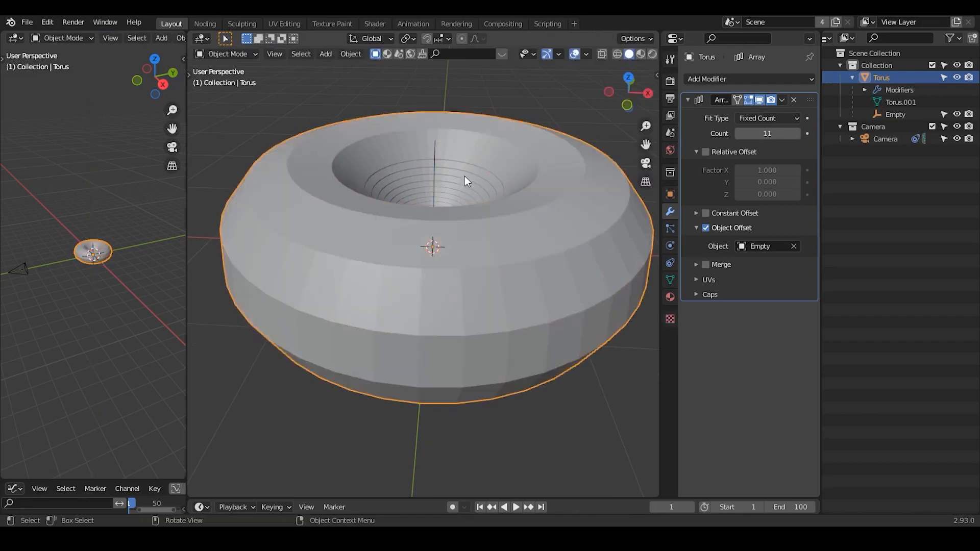
mouse_move(497, 184)
middle_mouse_down()
mouse_move(498, 166)
mouse_move(498, 192)
middle_mouse_up()
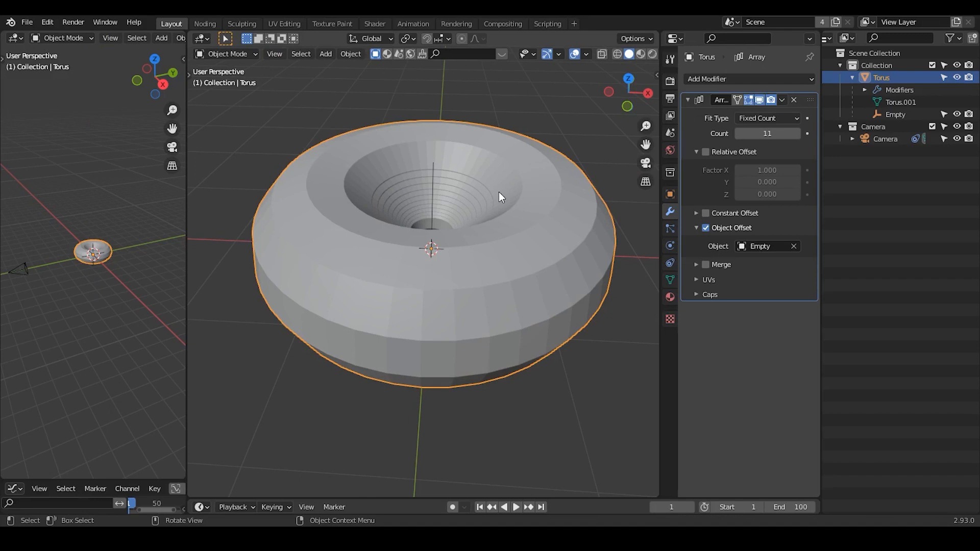
Delete all of the torus's mesh geometry in Edit Mode, keeping the object and its Array modifier.
key("alt+a")
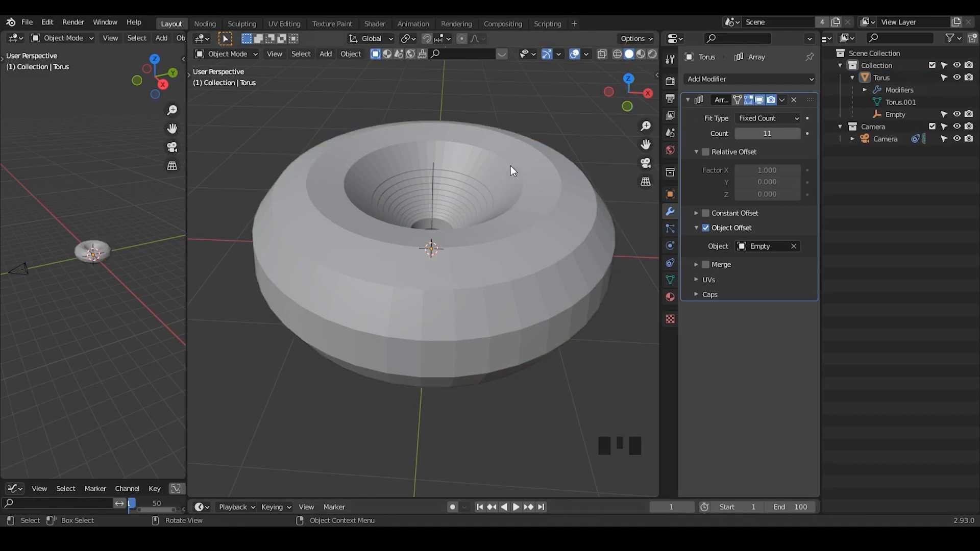
left_click(513, 149)
key("Tab")
key("x")
left_click(513, 149)
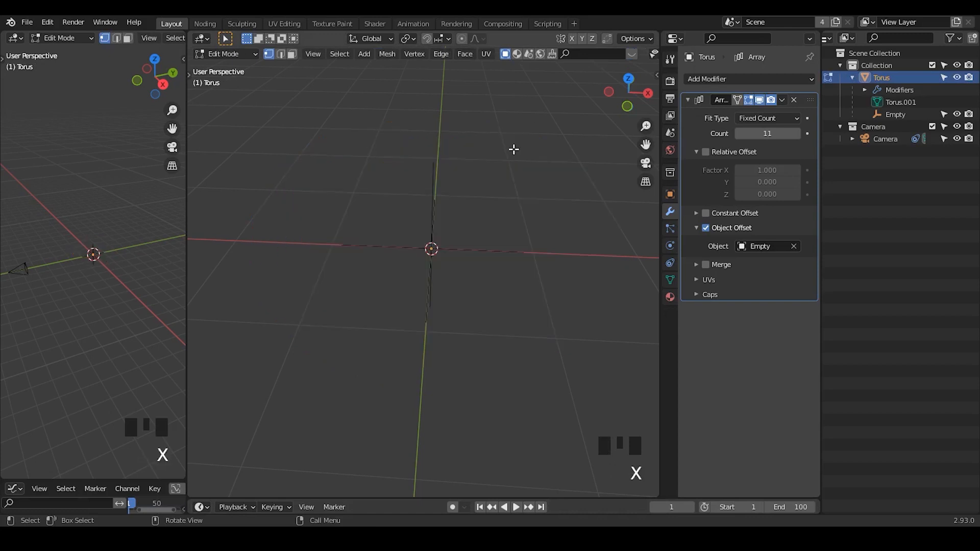
Add a new torus mesh inside the emptied object, fatten it along its normals, and return to Object Mode.
key("shift+a")
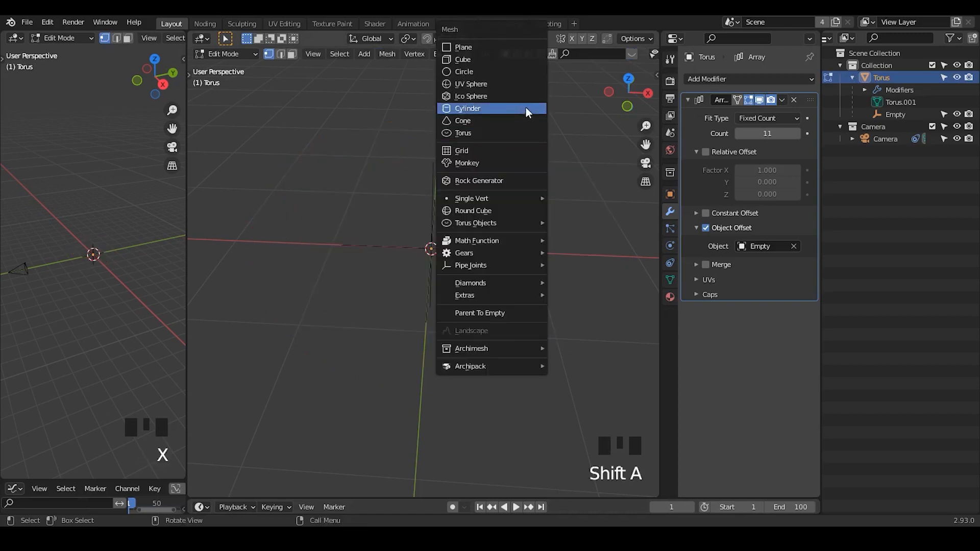
left_click(510, 131)
key("alt+s")
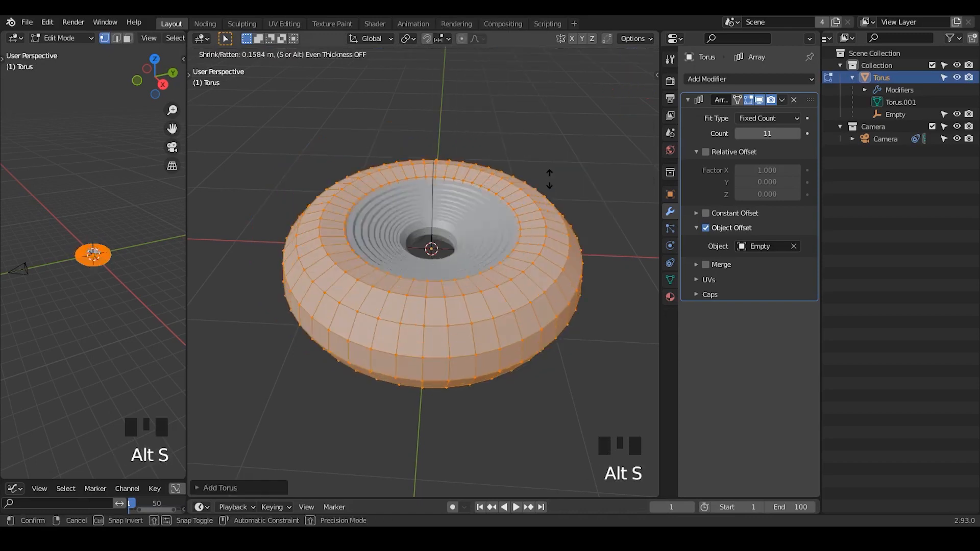
left_click(550, 171)
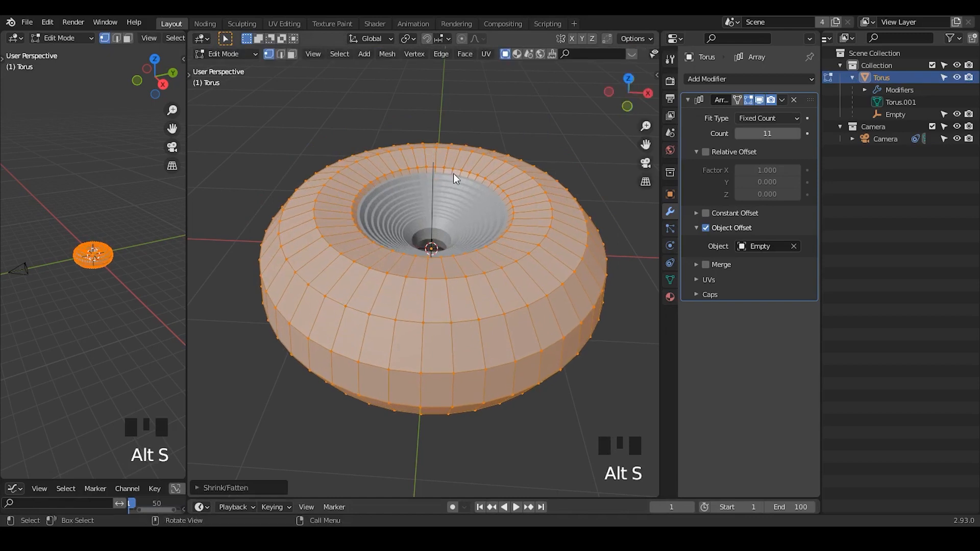
key("Tab")
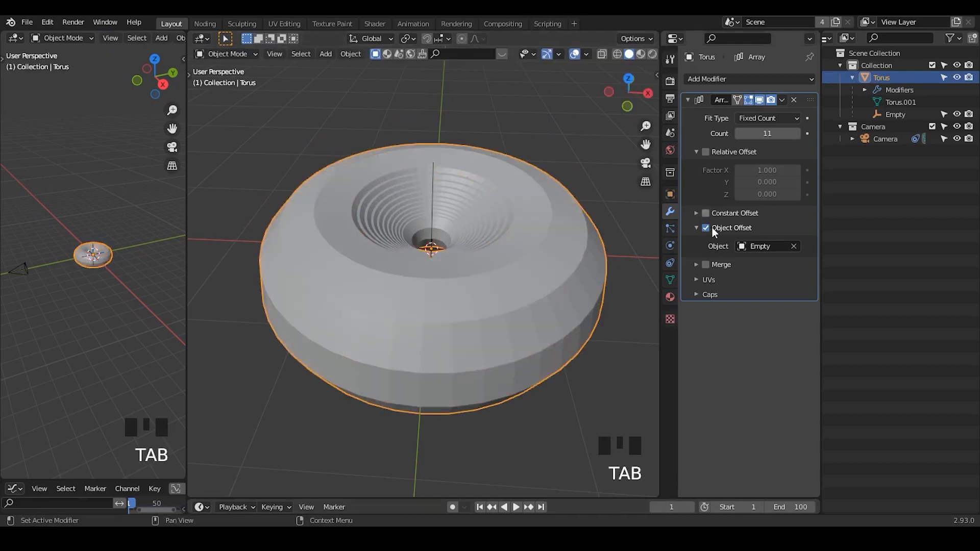
Delete the Empty and disable Object Offset in the torus's Array modifier.
left_click(892, 113)
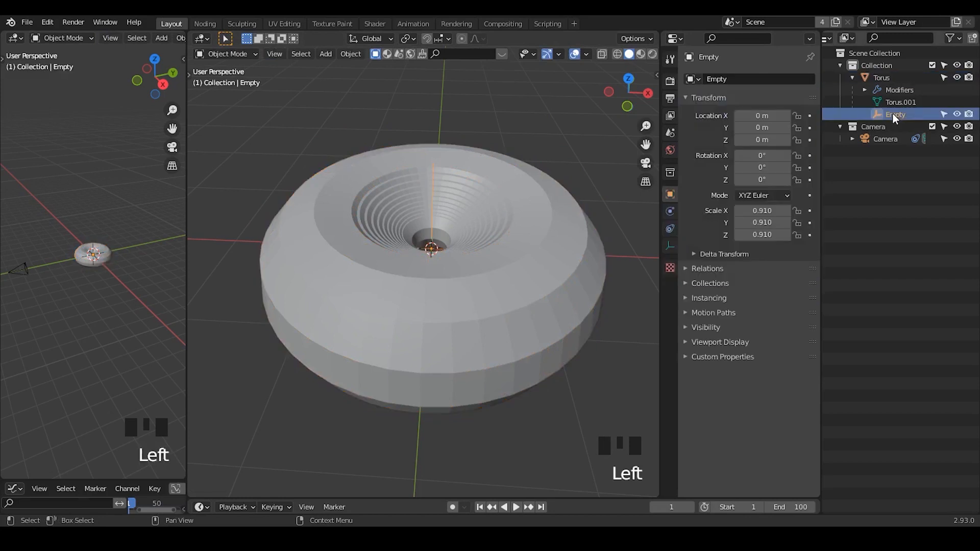
key("x")
key("x")
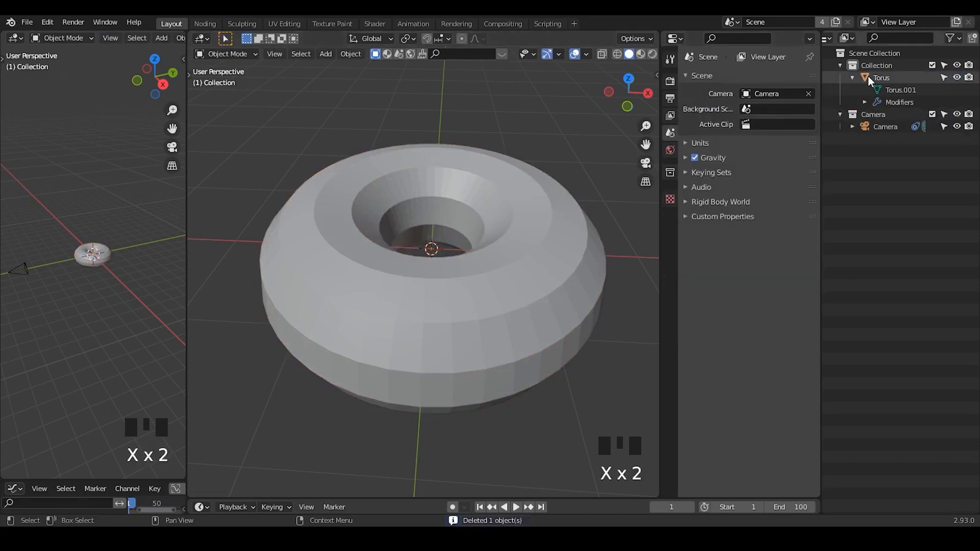
left_click(868, 77)
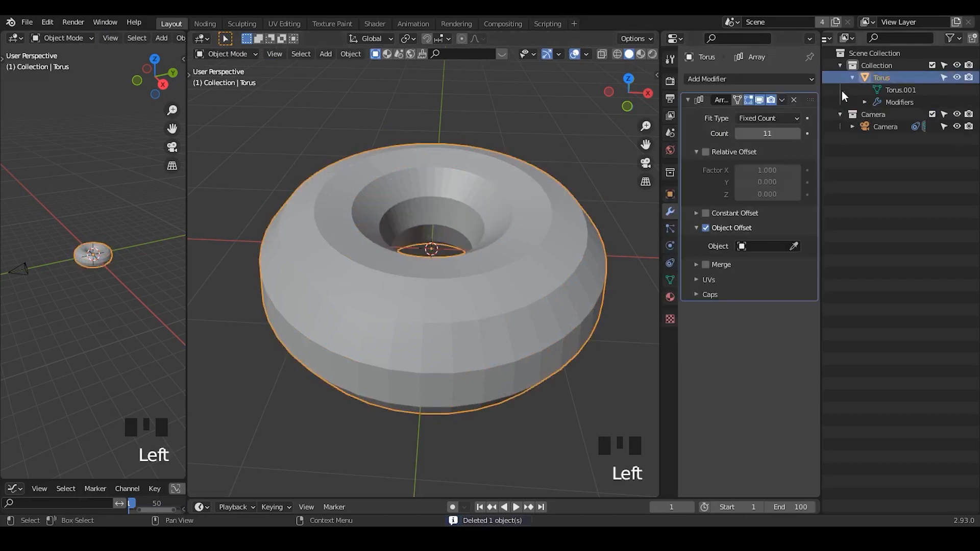
left_click(705, 228)
left_click(697, 228)
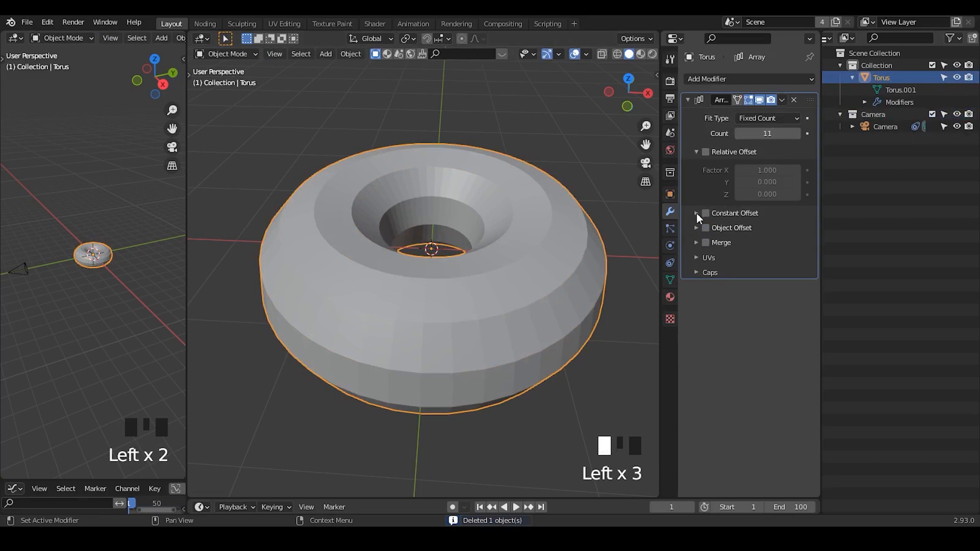
Collapse the Array modifier's settings and add a Displace modifier to the torus.
left_click(690, 100)
left_click(706, 80)
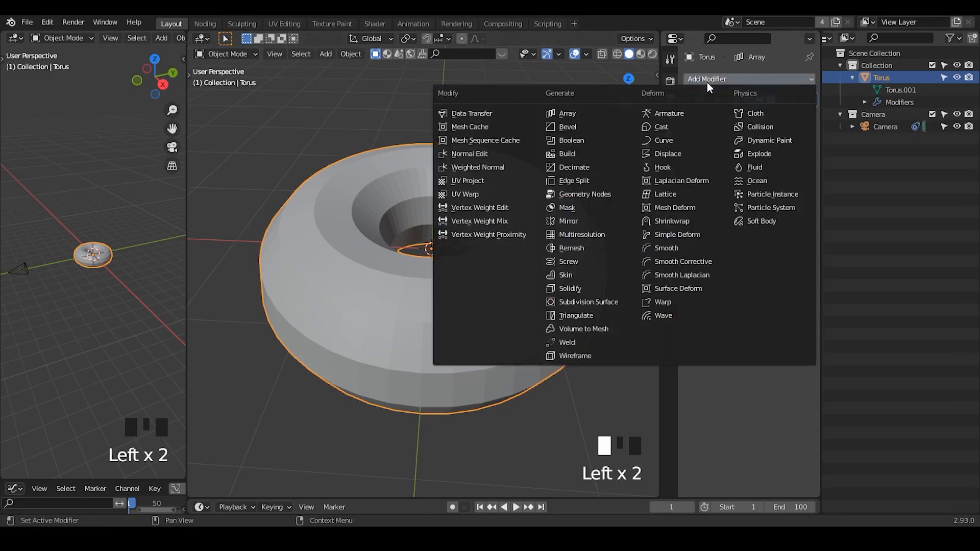
left_click(685, 152)
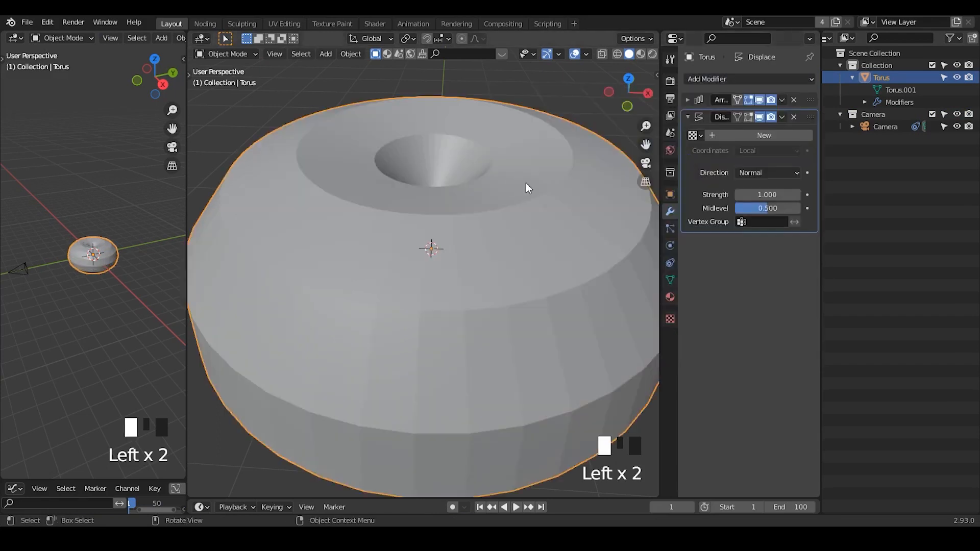
middle_click_drag(486, 190, 391, 258)
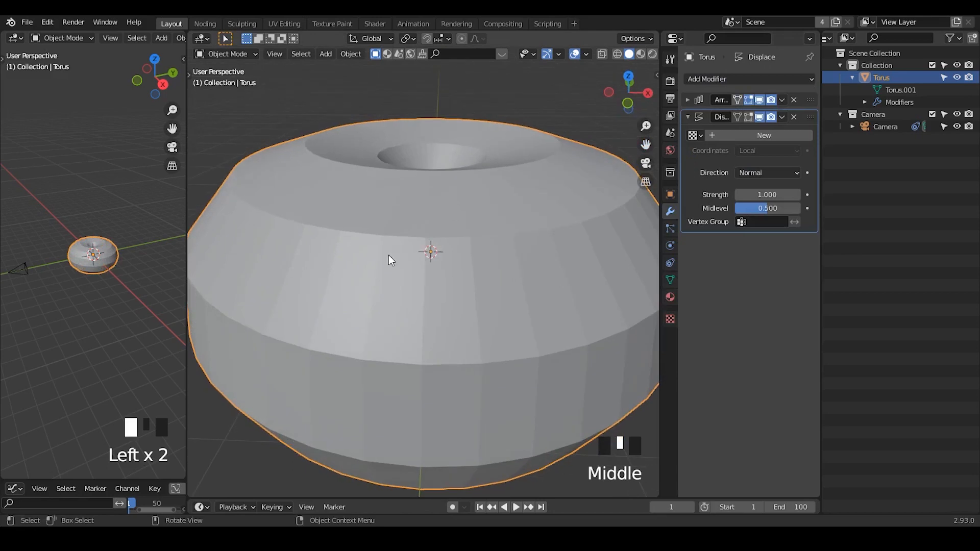
middle_click_drag(448, 278, 420, 222)
key("d")
mouse_move(421, 223)
left_mouse_down()
mouse_move(442, 275)
mouse_move(411, 285)
left_mouse_up()
mouse_move(420, 225)
right_mouse_down()
mouse_move(431, 304)
mouse_move(448, 332)
right_mouse_up()
middle_click_drag(448, 332, 417, 179)
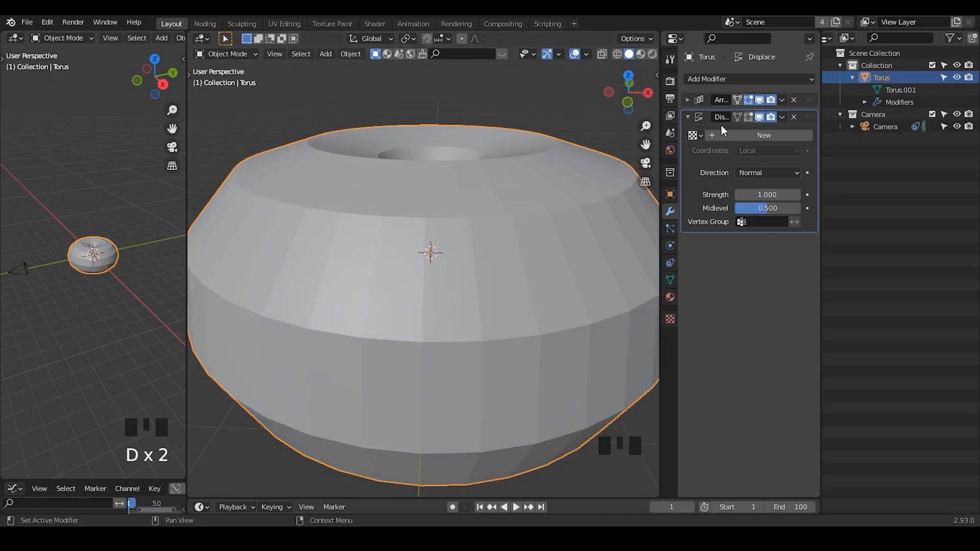
Enable X-ray display, expand the Array settings with Relative Offset collapsed, and lower the Displace strength to 0.320.
key("alt+z")
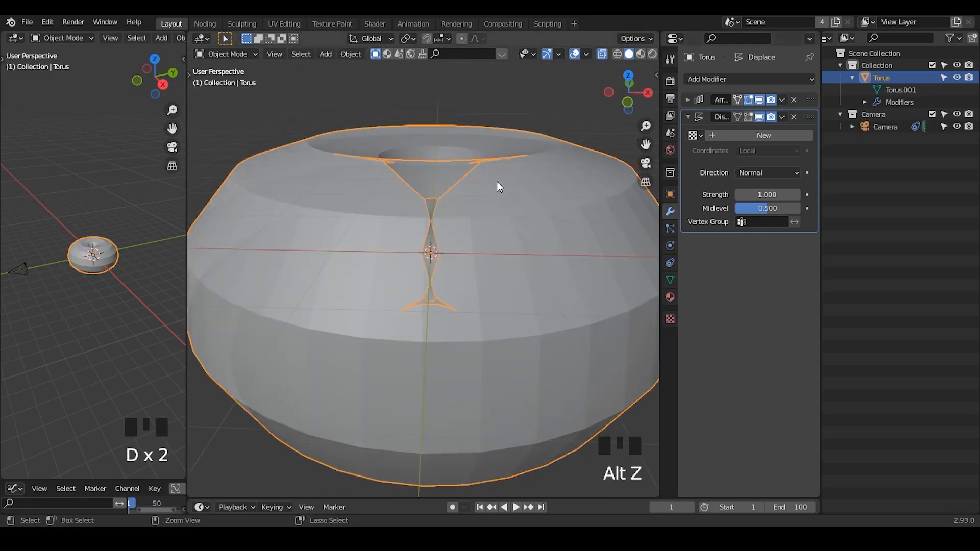
middle_click_drag(498, 185, 498, 200, "ctrl")
left_click(688, 99)
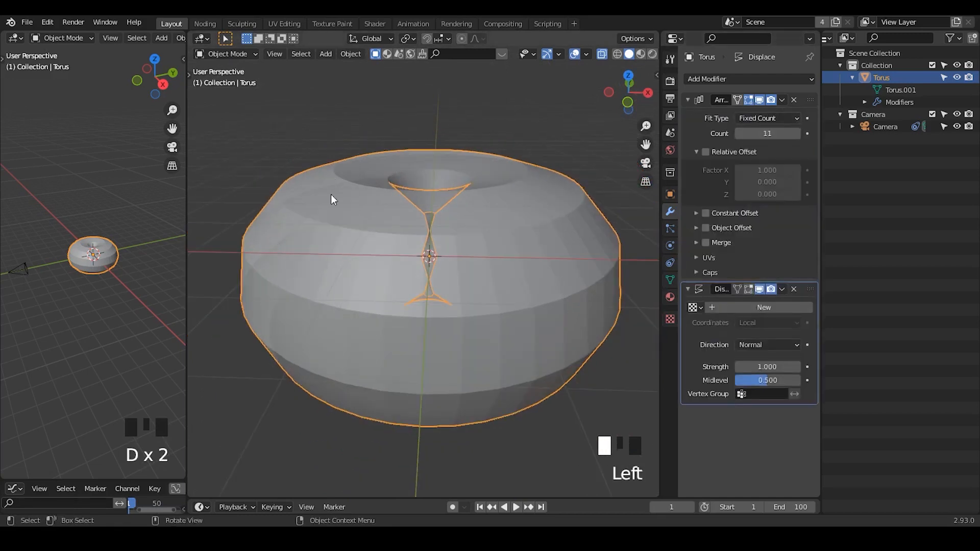
left_click(696, 152)
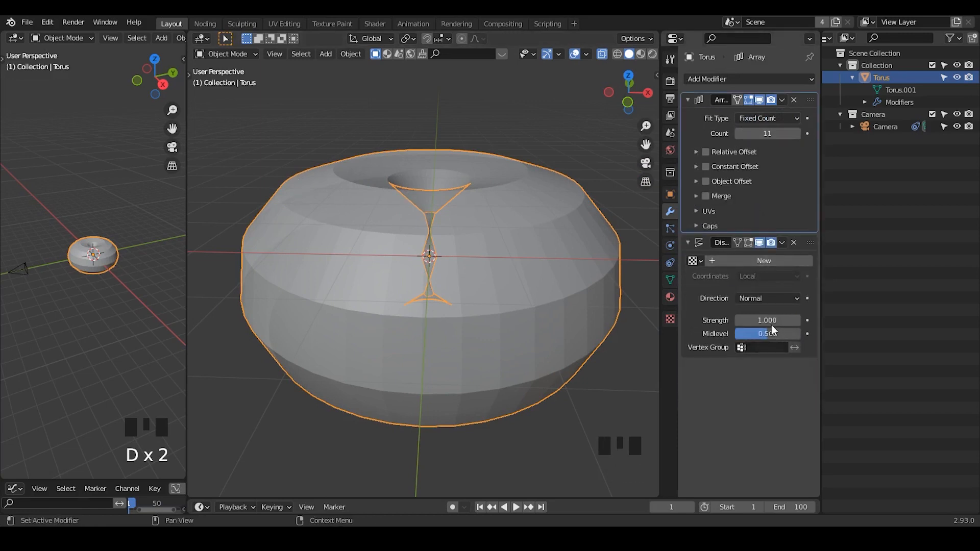
left_click_drag(766, 320, 704, 320, "shift")
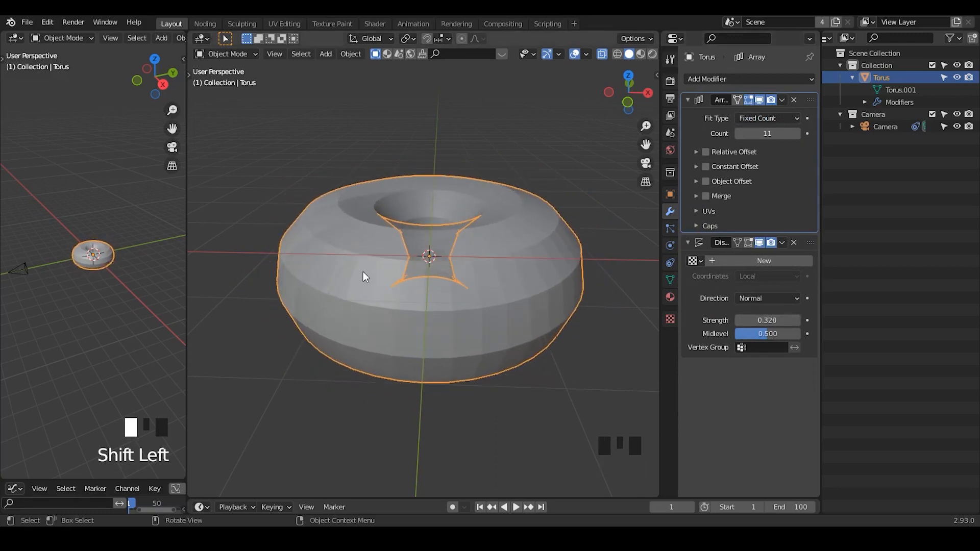
middle_click_drag(363, 271, 326, 195)
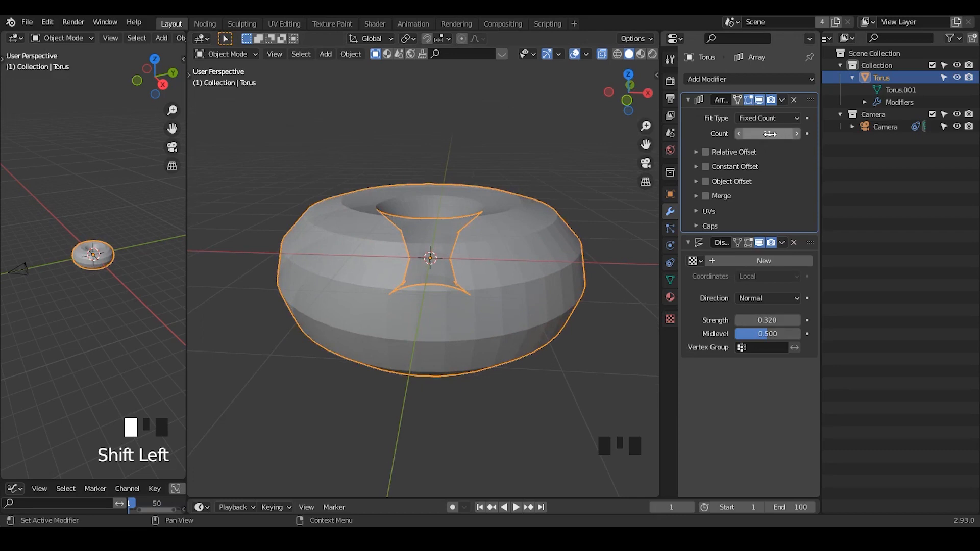
Create a new texture for the Displace modifier and set its type to Clouds.
left_click(731, 259)
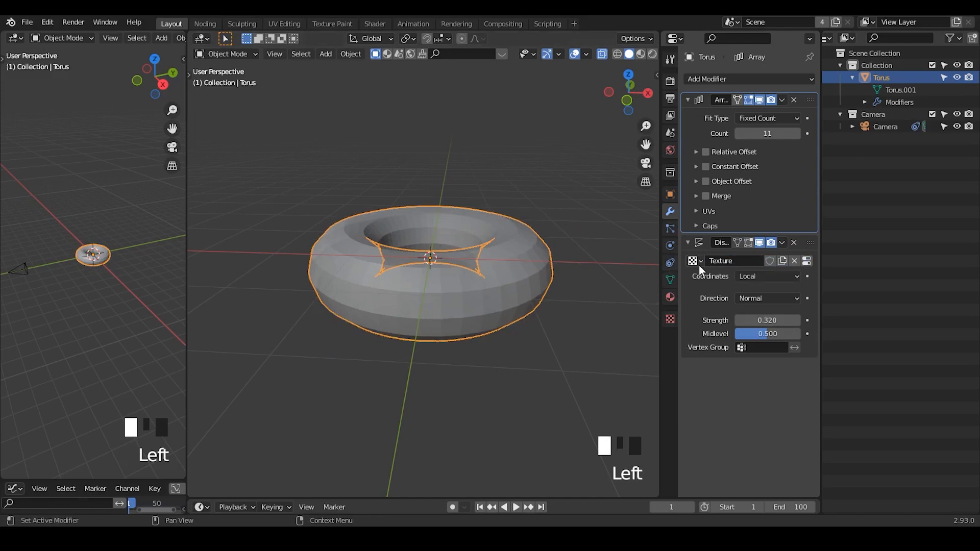
left_click(671, 320)
left_click(740, 113)
left_click(734, 158)
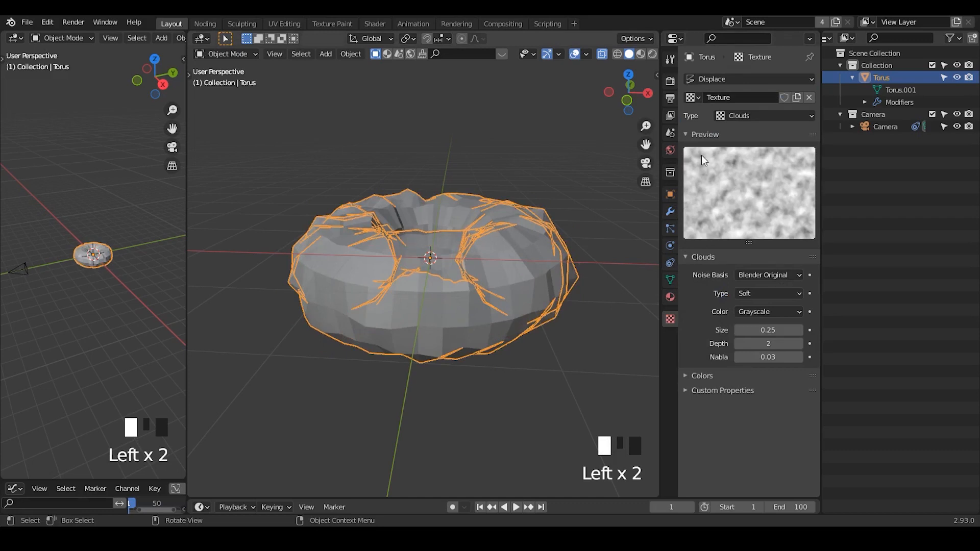
Change the displacement texture's type to Blend and try its Color Ramp option, leaving the ramp disabled.
left_click(731, 118)
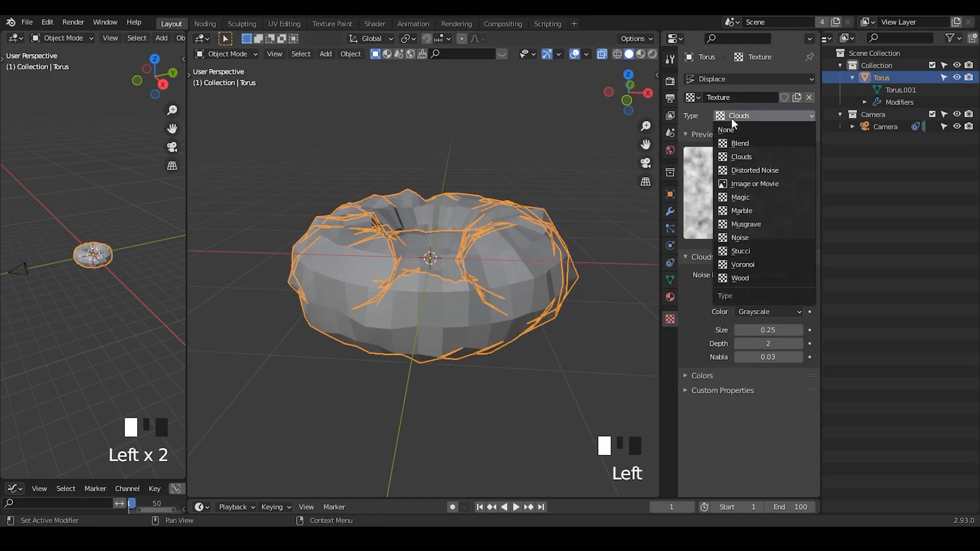
left_click(736, 142)
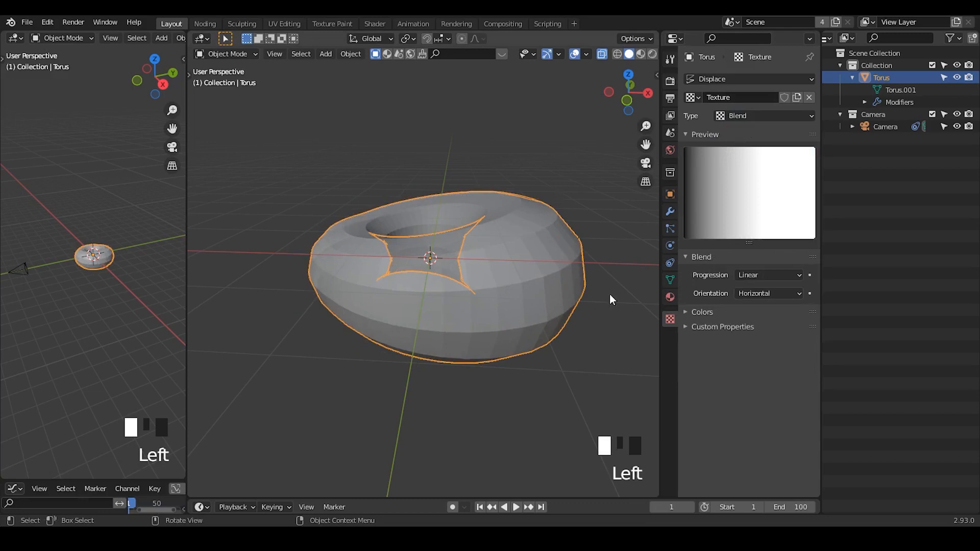
left_click(692, 311)
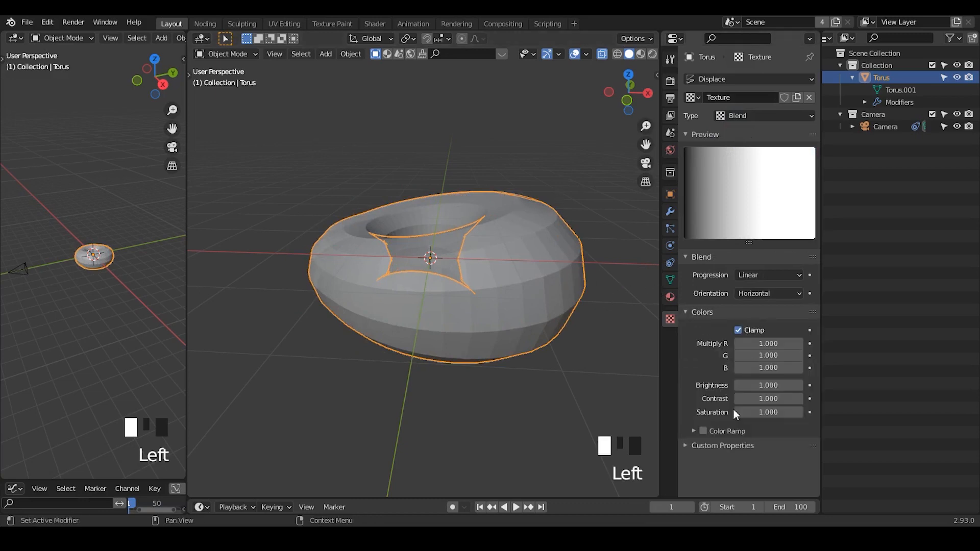
left_click(703, 431)
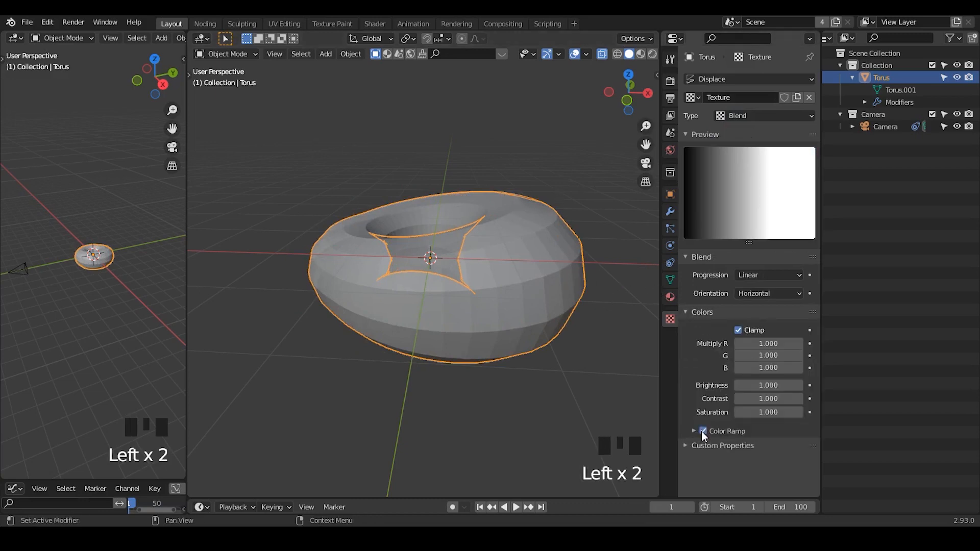
left_click(702, 431)
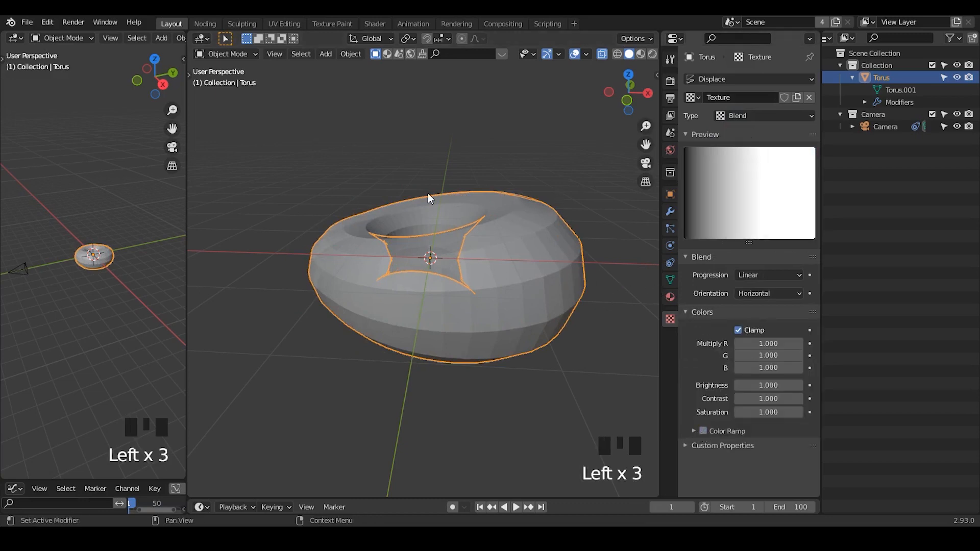
Set the Displace modifier's texture coordinates to UV.
left_click(670, 212)
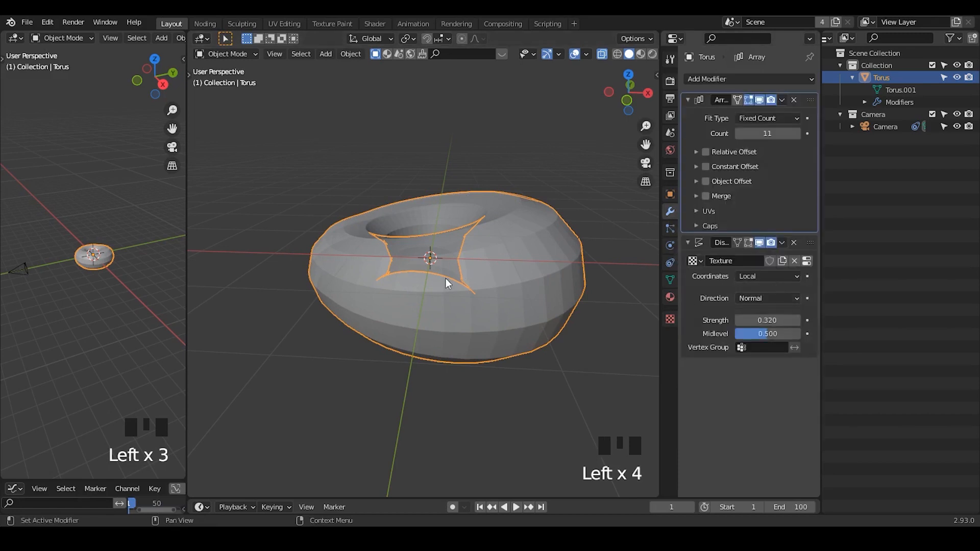
middle_click_drag(446, 239, 454, 285)
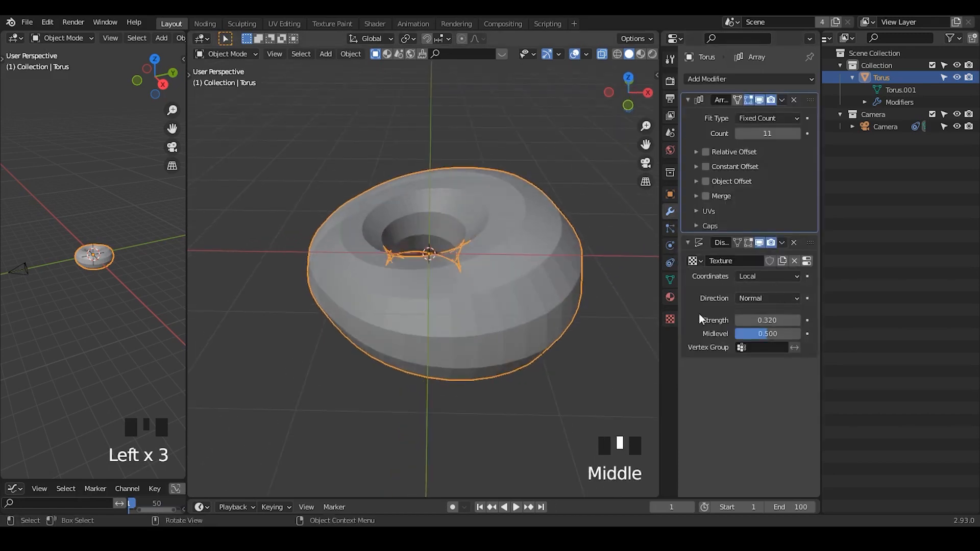
left_click(746, 276)
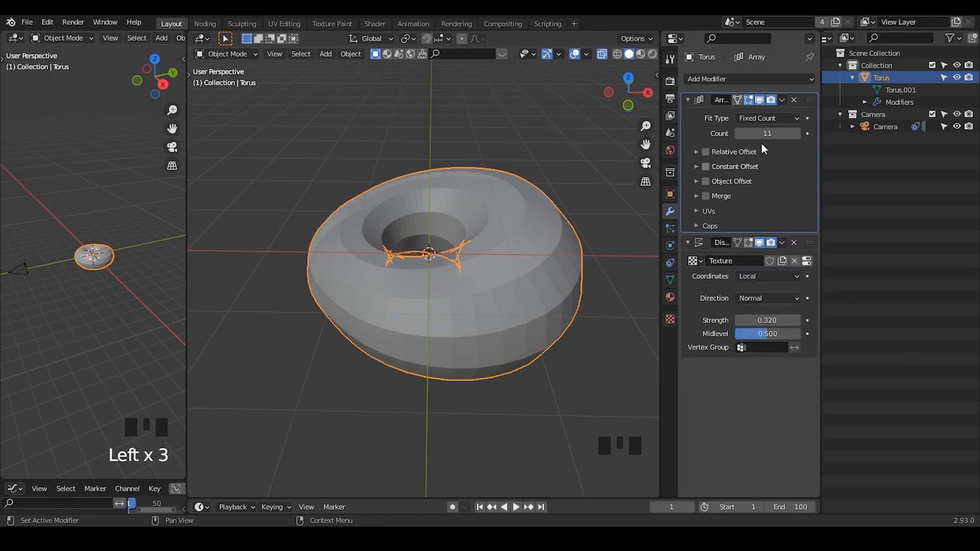
left_click(757, 277)
left_click(759, 329)
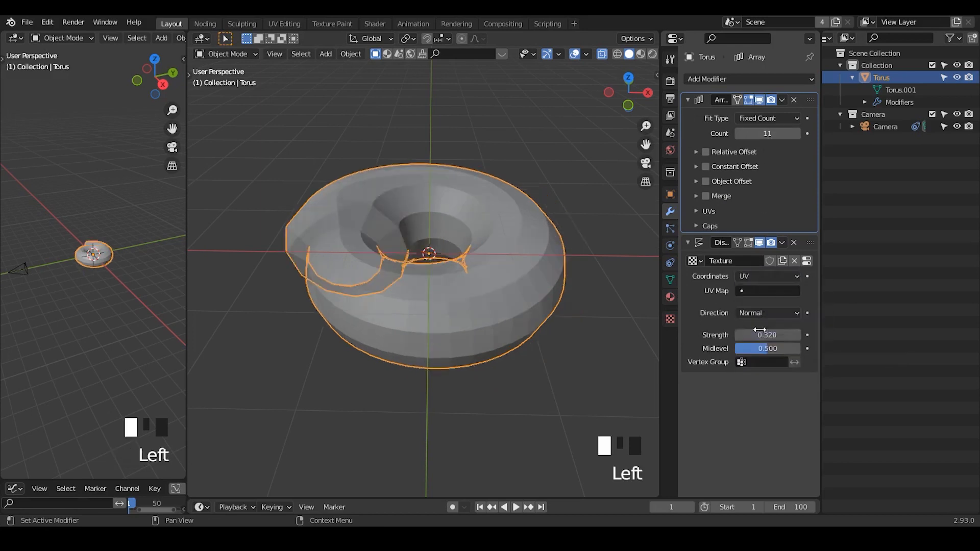
Reselect the torus, turn off X-ray display, and raise the Displace strength to 0.720.
middle_click_drag(497, 240, 551, 134)
left_click(551, 131)
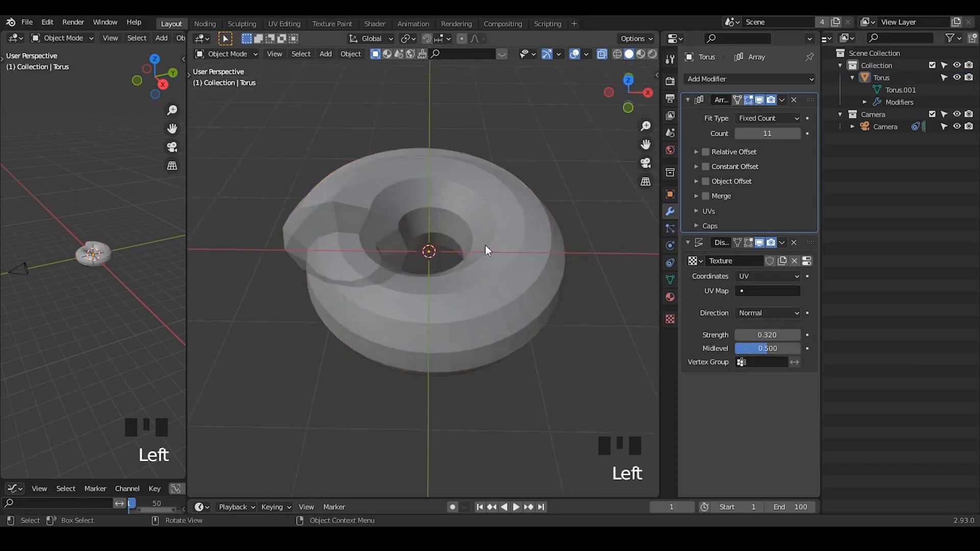
left_click(353, 186)
key("alt+z")
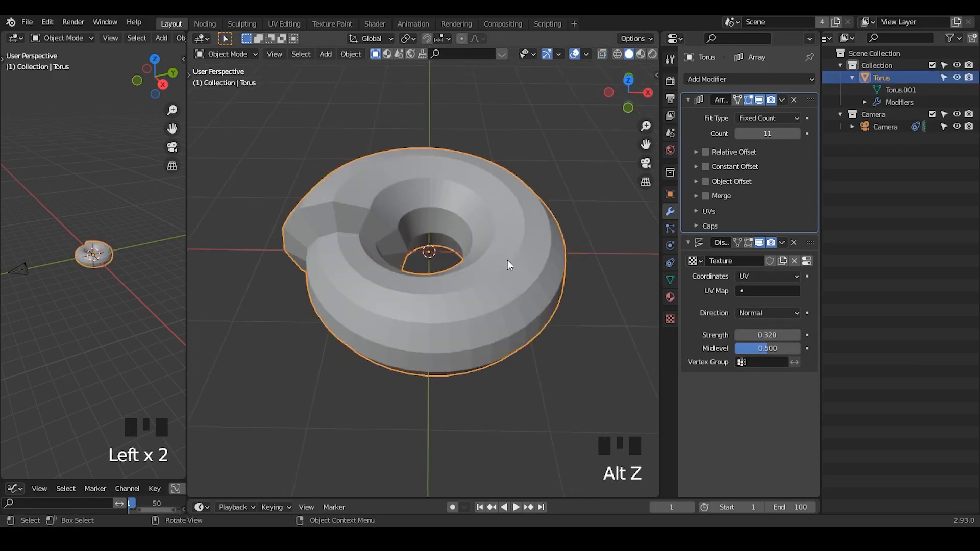
left_click_drag(766, 334, 791, 334)
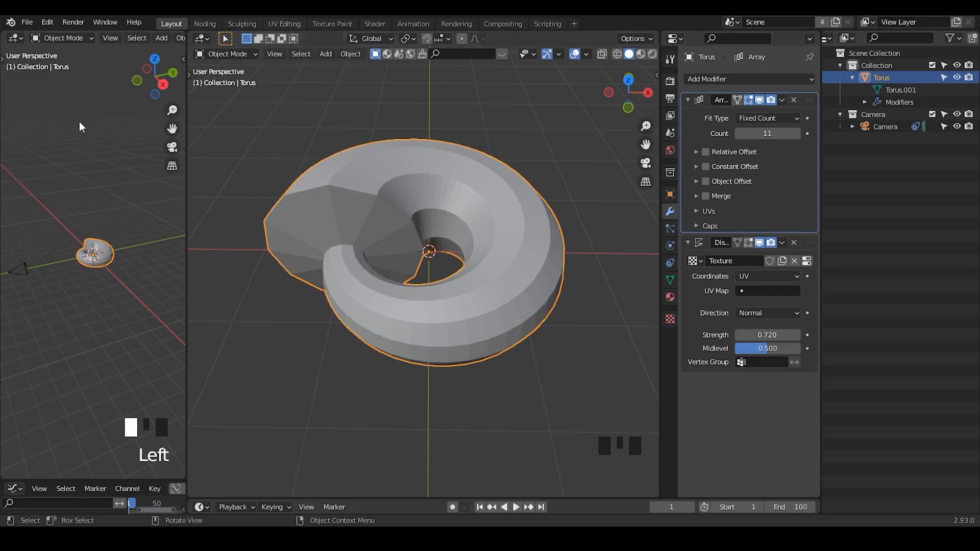
Switch the small secondary viewport to the UV Editor and put the torus in Edit Mode to show its UV layout.
left_click(15, 38)
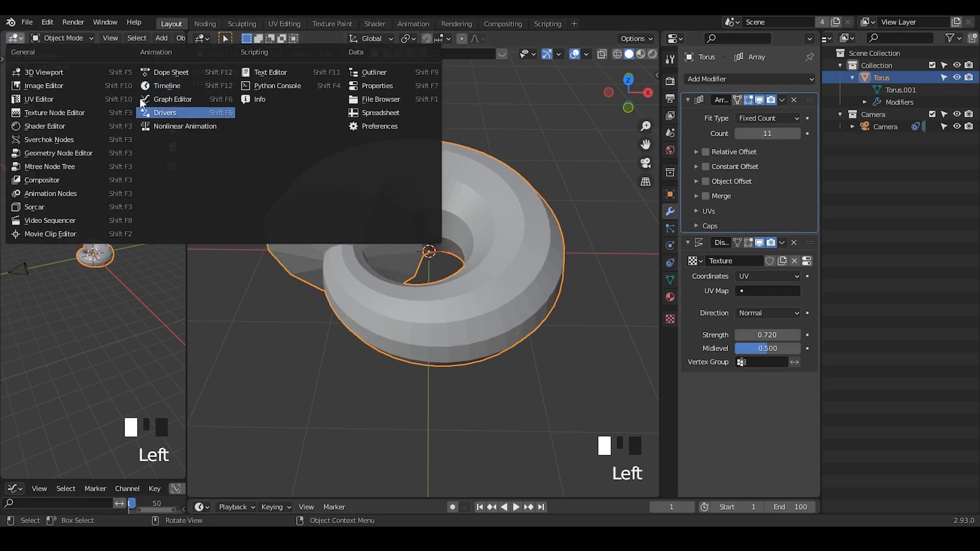
left_click(71, 99)
key("Tab")
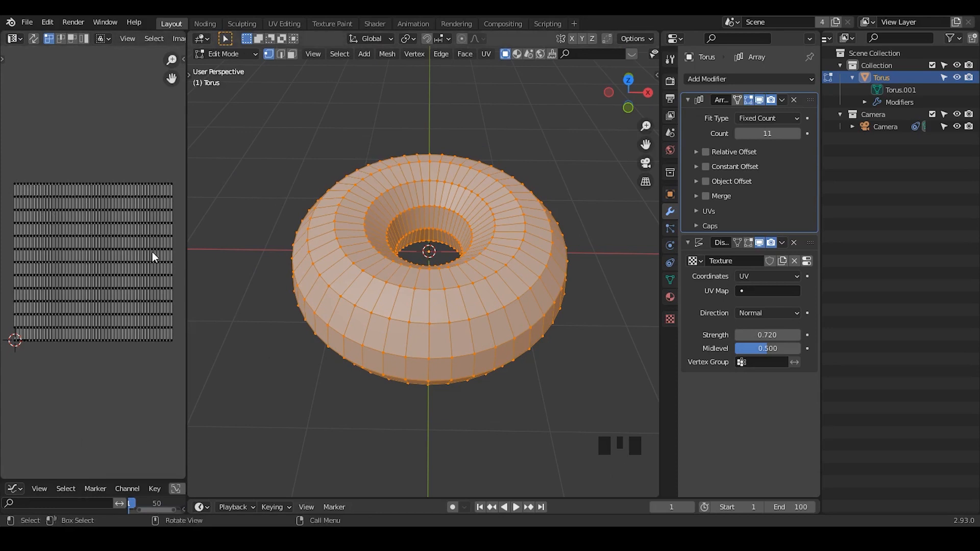
key("Tab")
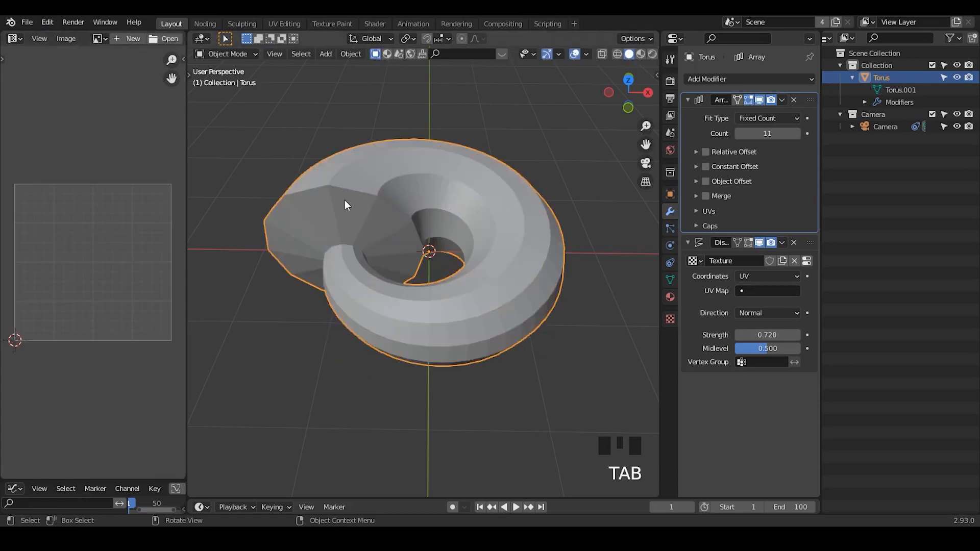
key("Tab")
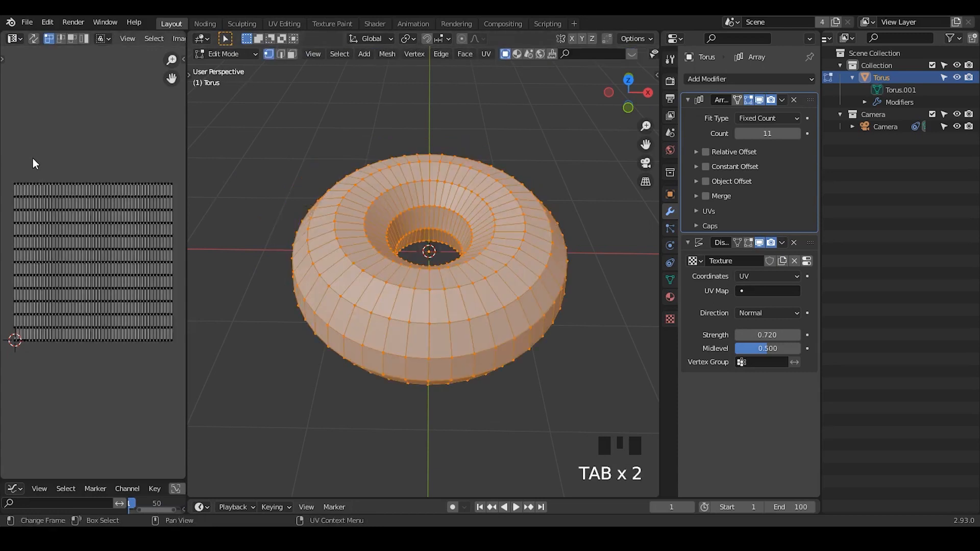
Select the first columns of vertices in the torus's UV layout and view the displaced torus in Object Mode.
left_click_drag(32, 158, 3, 397)
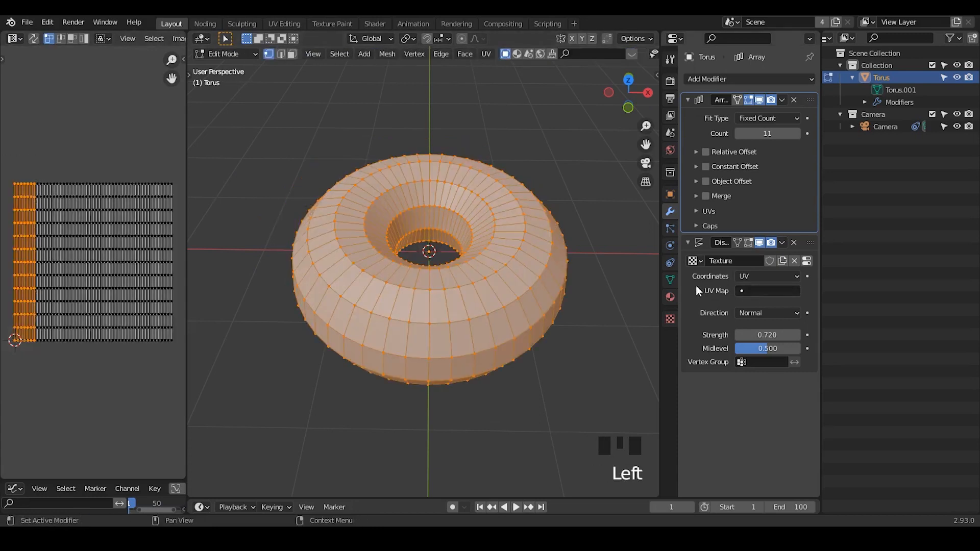
key("Tab")
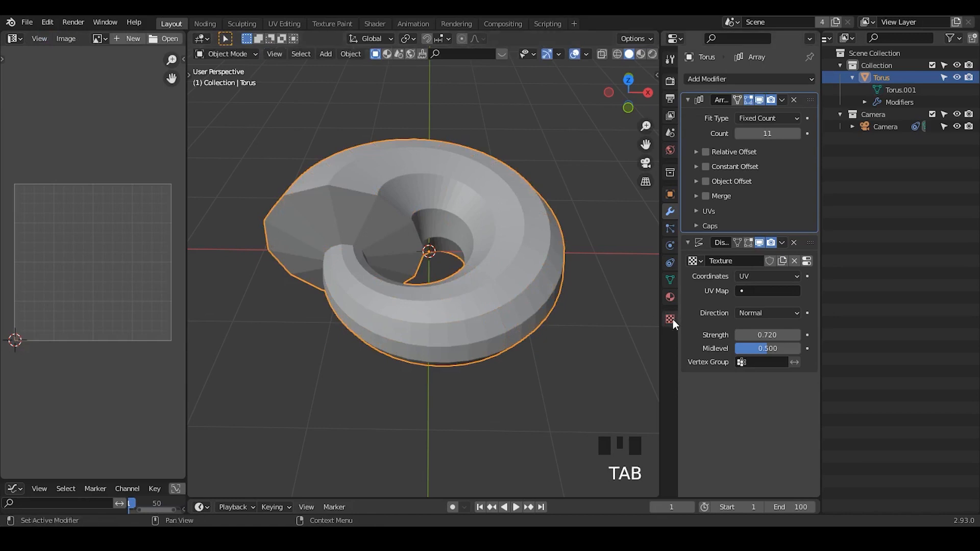
middle_click_drag(366, 251, 367, 199)
In Edit Mode, select the torus's cross-section edge loop and its inner ring edge loop using edge selection, and return to Object Mode.
key("Tab")
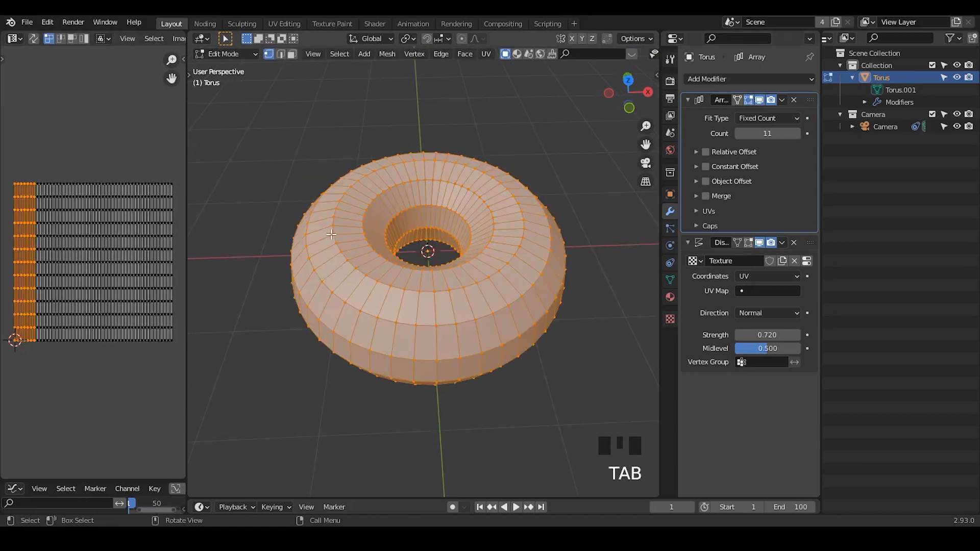
key("2")
left_click(326, 226, "alt")
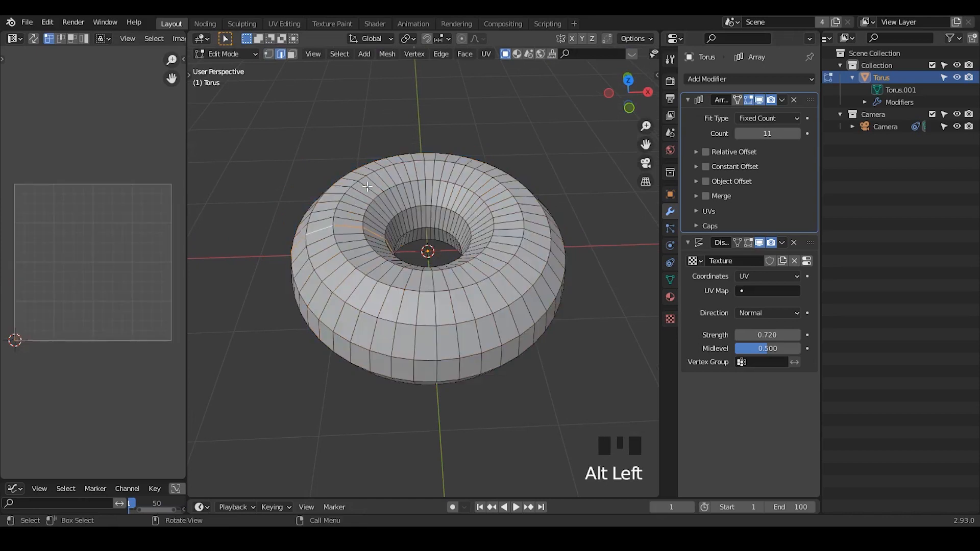
key("u")
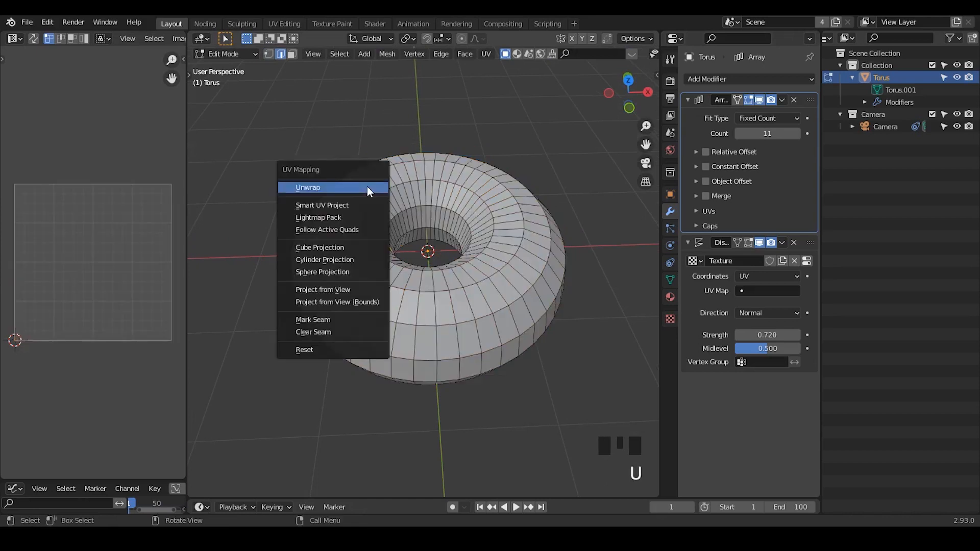
right_click(445, 228)
left_click(432, 230, "alt")
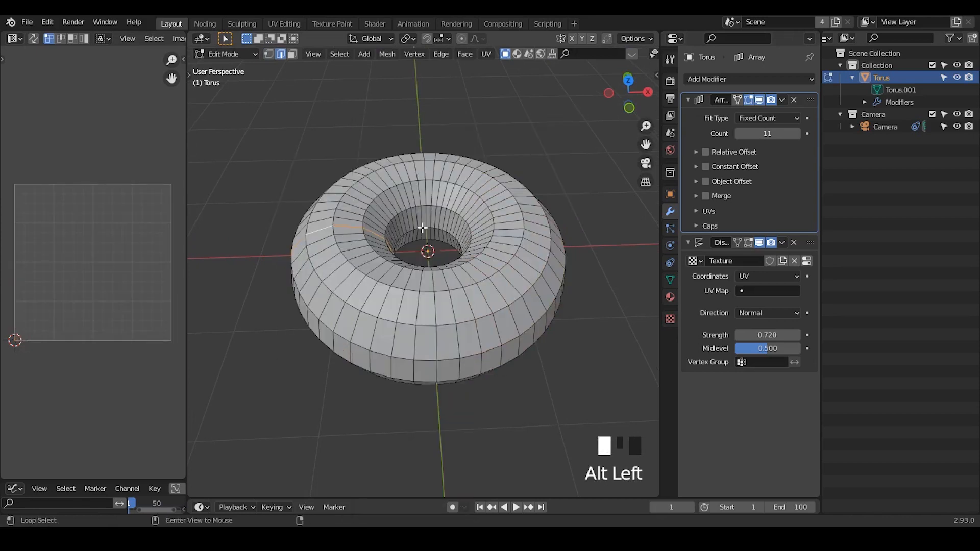
key("Tab")
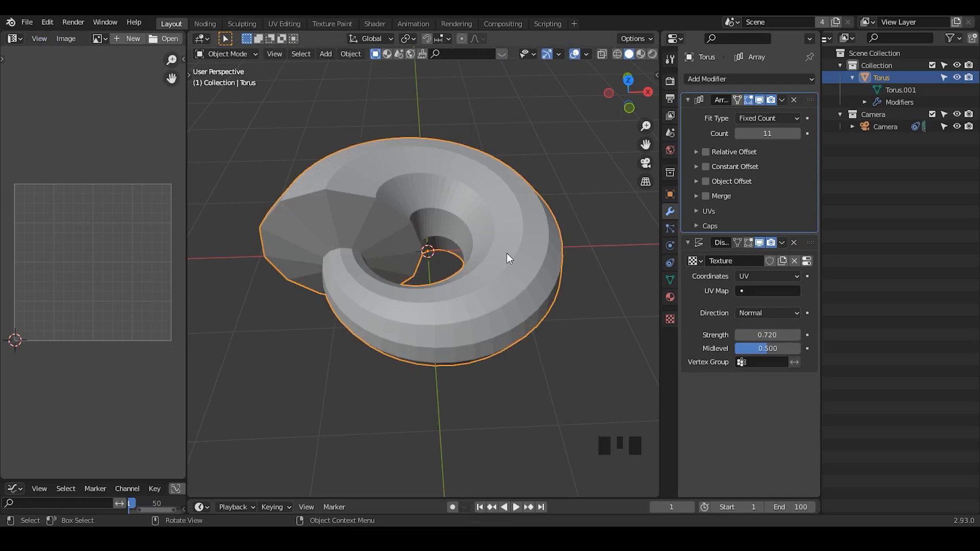
Set the Array modifier's UV Offset U to 0.1.
key("alt+z")
middle_click_drag(449, 243, 293, 180)
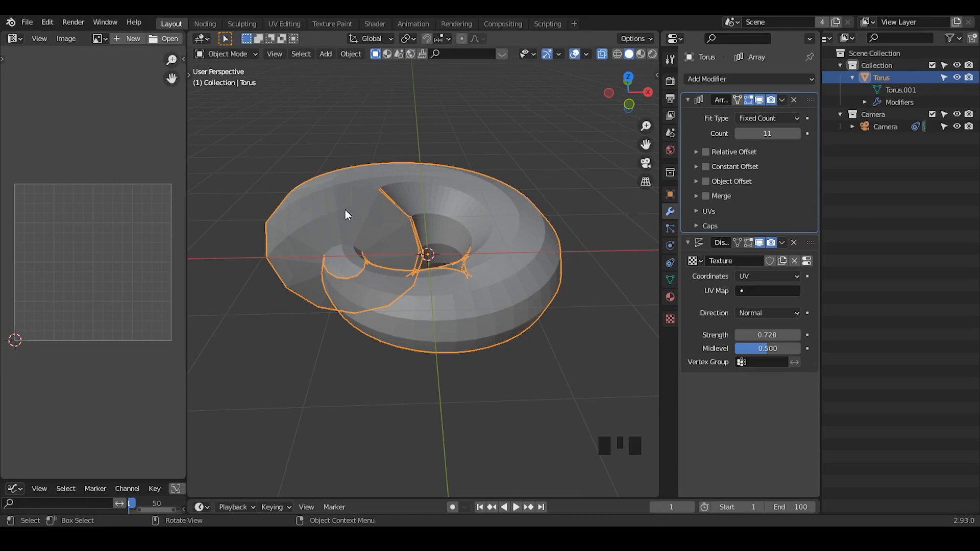
scroll(765, 133, "up", 1)
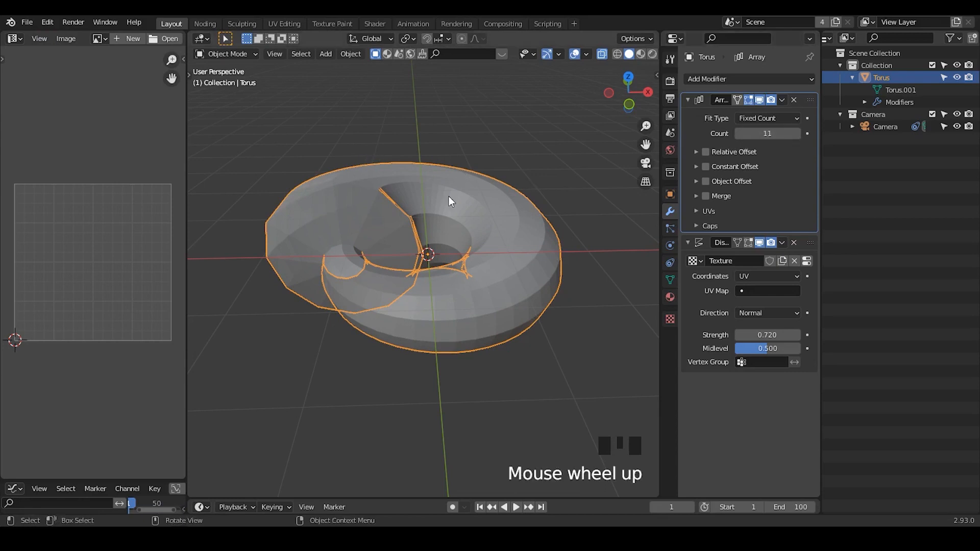
key("alt+z")
left_click(707, 212)
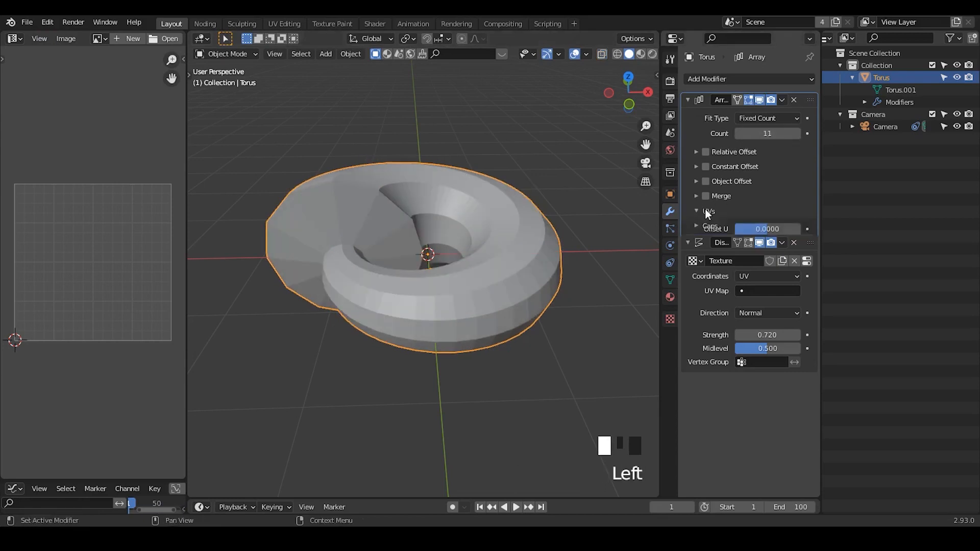
double_click(769, 231)
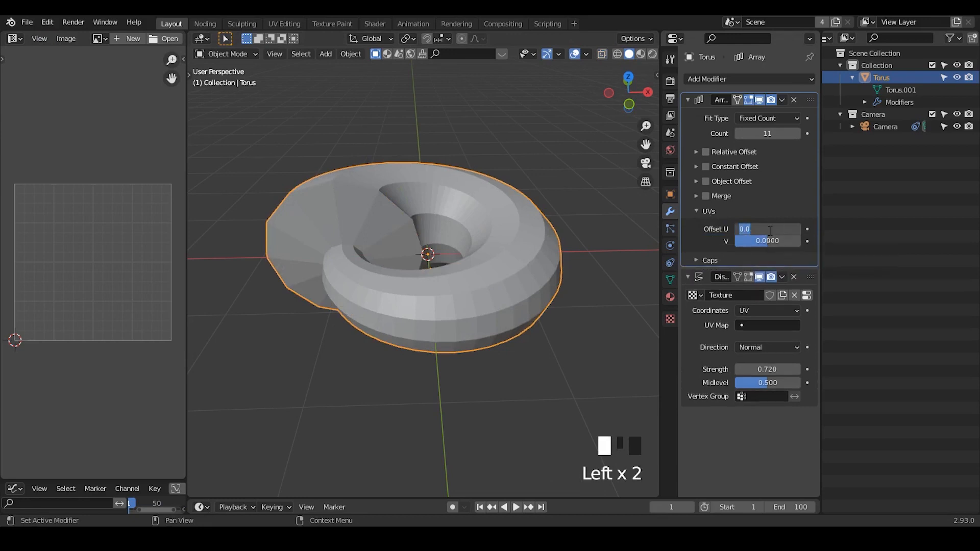
type("0.1")
key("Return")
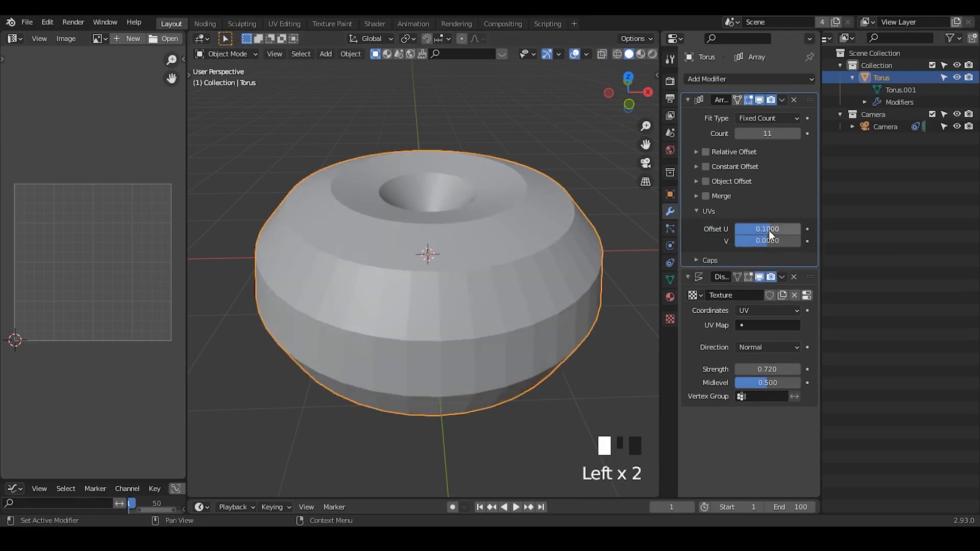
Turn on X-ray display and examine the nested displaced torus copies from several angles, both deselected and selected.
mouse_move(485, 266)
middle_mouse_down()
mouse_move(493, 219)
mouse_move(491, 278)
middle_mouse_up()
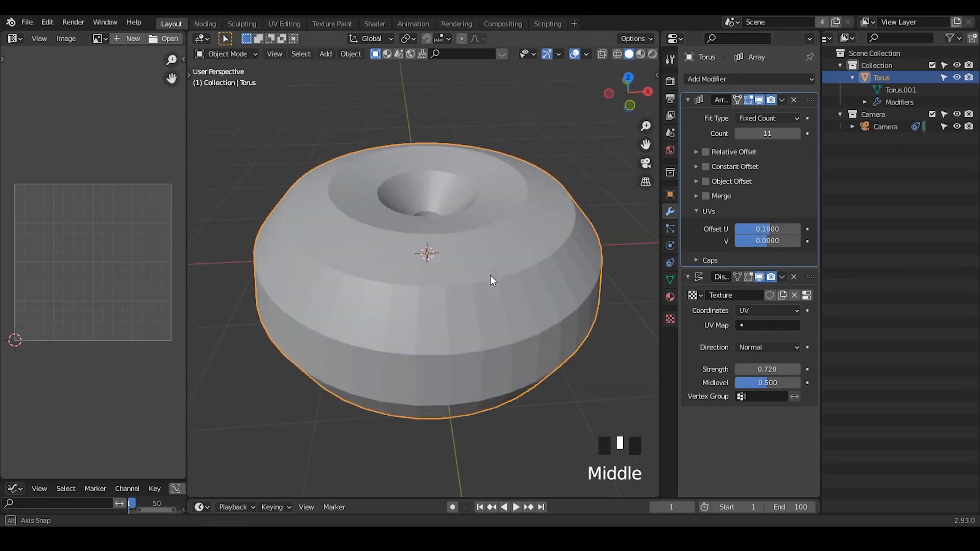
key("alt+z")
middle_click_drag(499, 224, 429, 185)
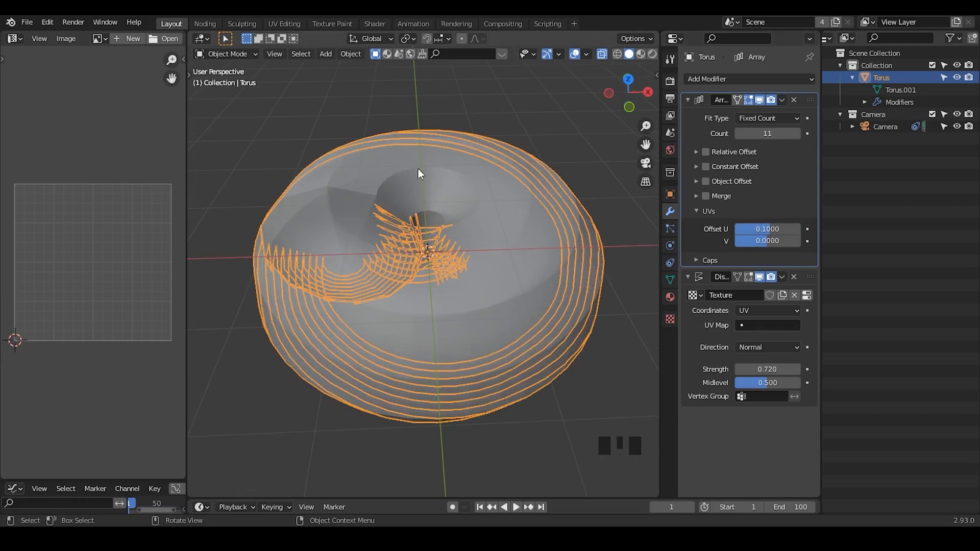
left_click(401, 131)
left_click(446, 172)
left_click(549, 127)
mouse_move(520, 263)
middle_mouse_down()
mouse_move(416, 276)
mouse_move(428, 280)
mouse_move(505, 237)
mouse_move(522, 248)
middle_mouse_up()
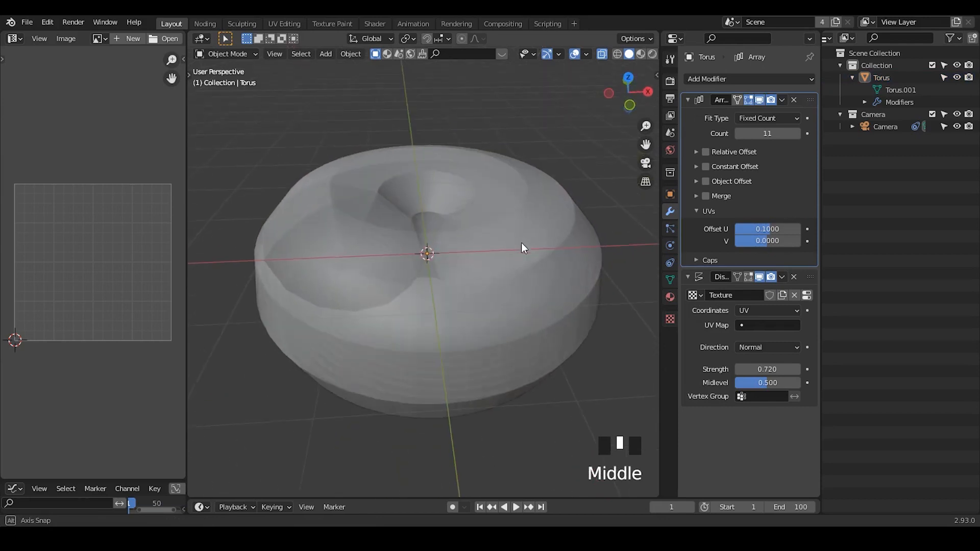
left_click(448, 222)
middle_click_drag(464, 241, 454, 266)
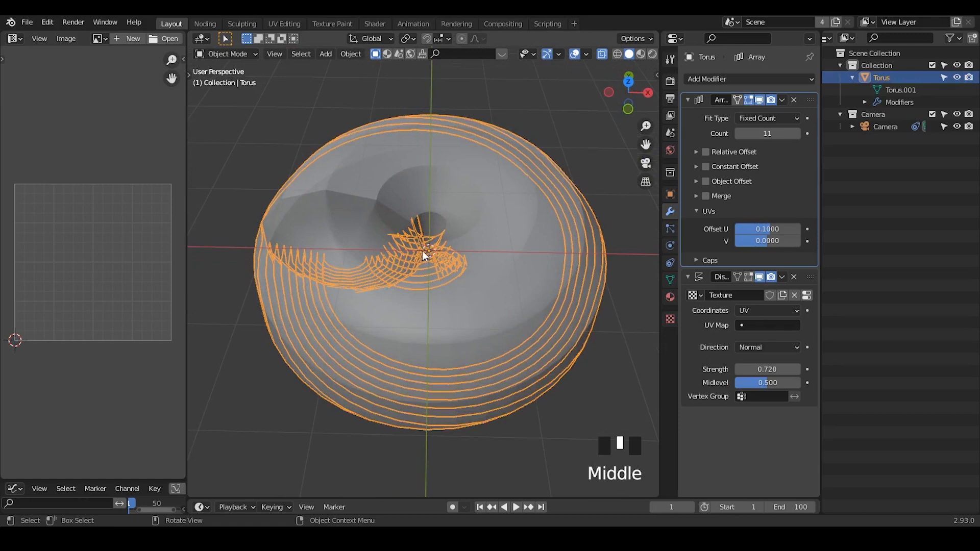
middle_click_drag(478, 247, 317, 284)
Draw an annotation line along the torus's displacement seam, from its outer edge across the centre.
key("d")
key("d")
key("d")
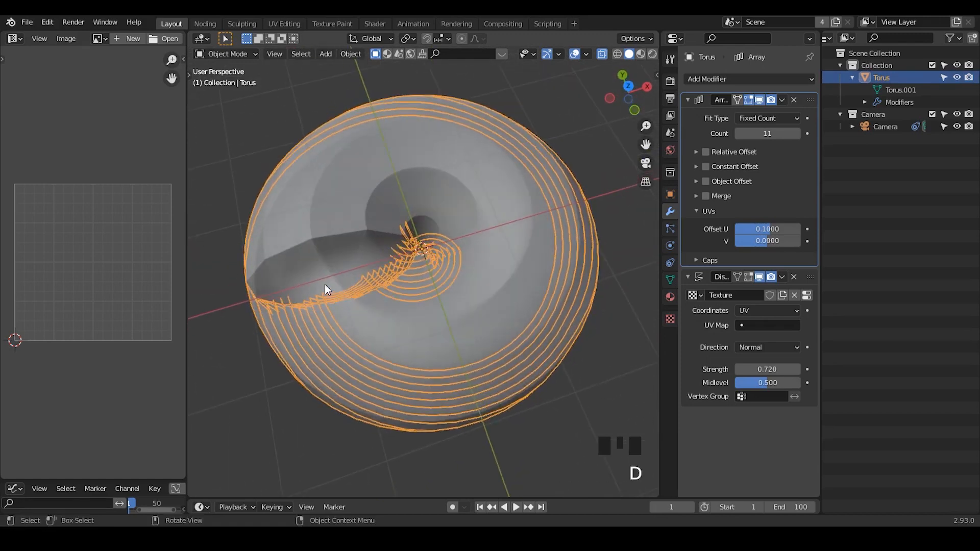
left_click(323, 284)
left_click_drag(239, 287, 463, 244)
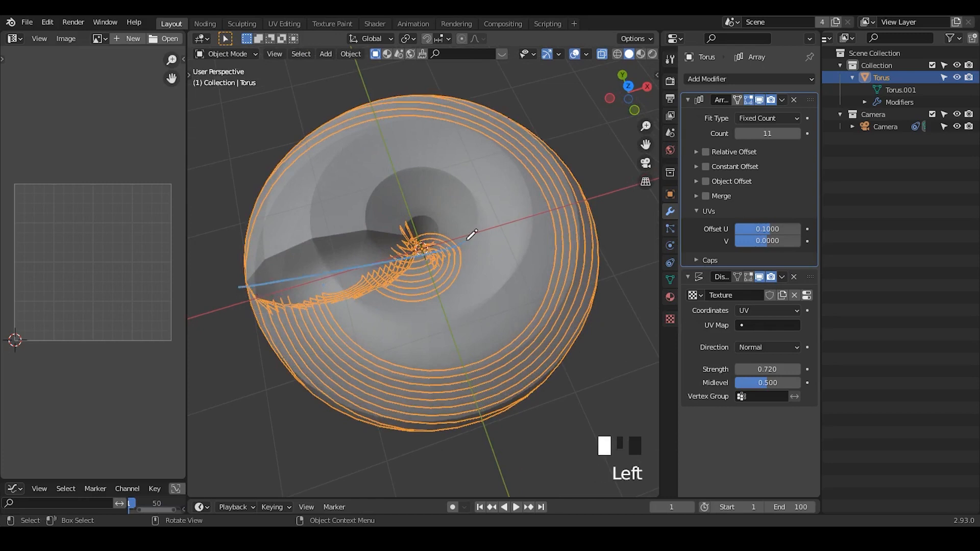
key("d")
key("d")
key("d")
key("d")
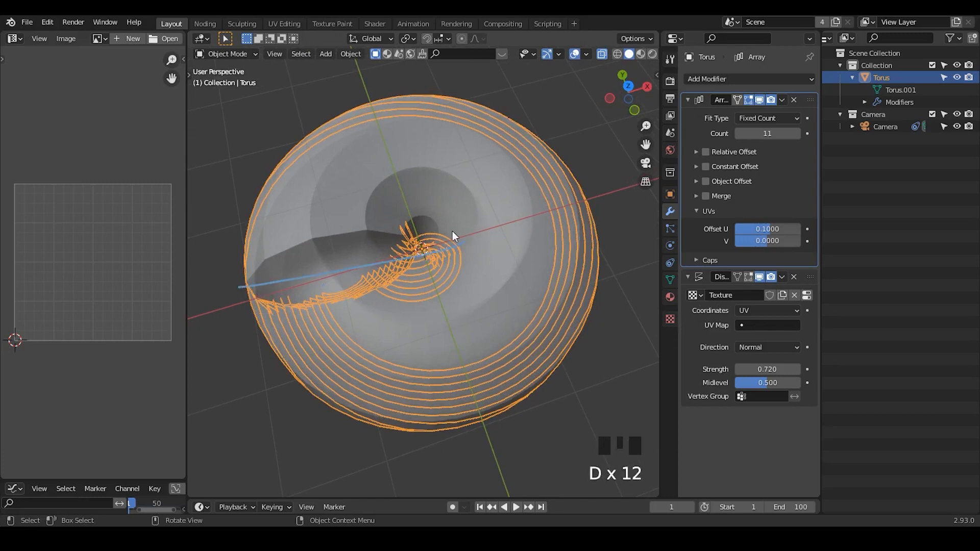
Select the whole torus mesh, scale all its UVs to 0 in the UV Editor, and return to Object Mode.
middle_click_drag(518, 230, 495, 198)
key("Tab")
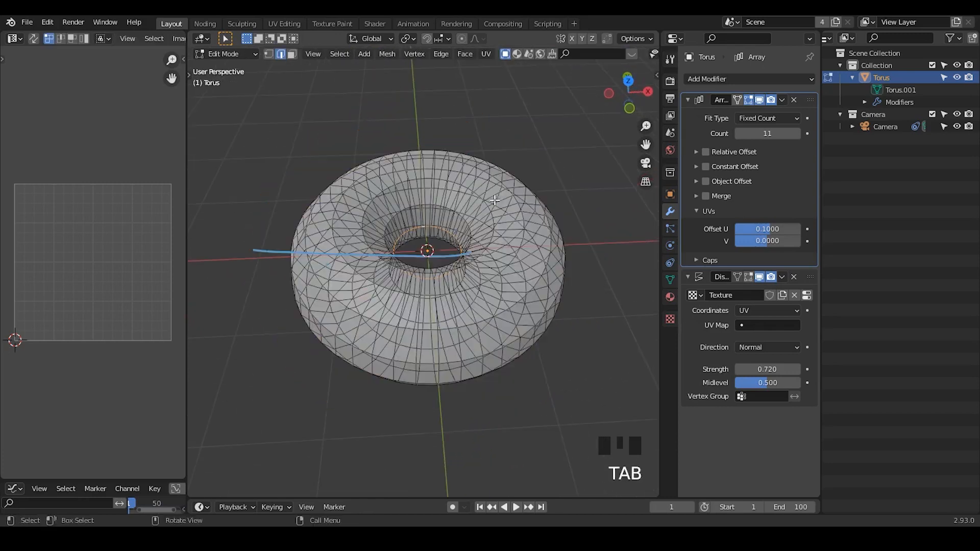
key("a")
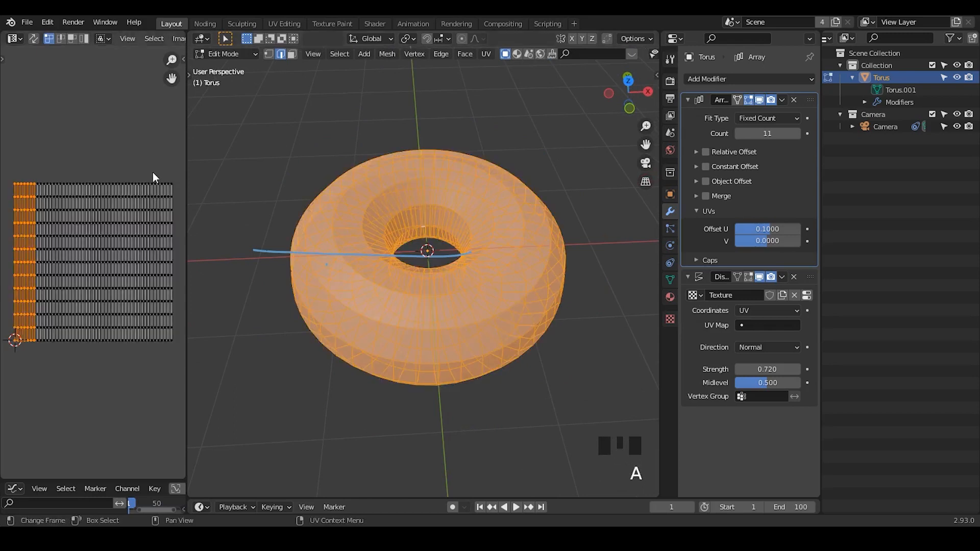
key("a")
key("s")
key("0")
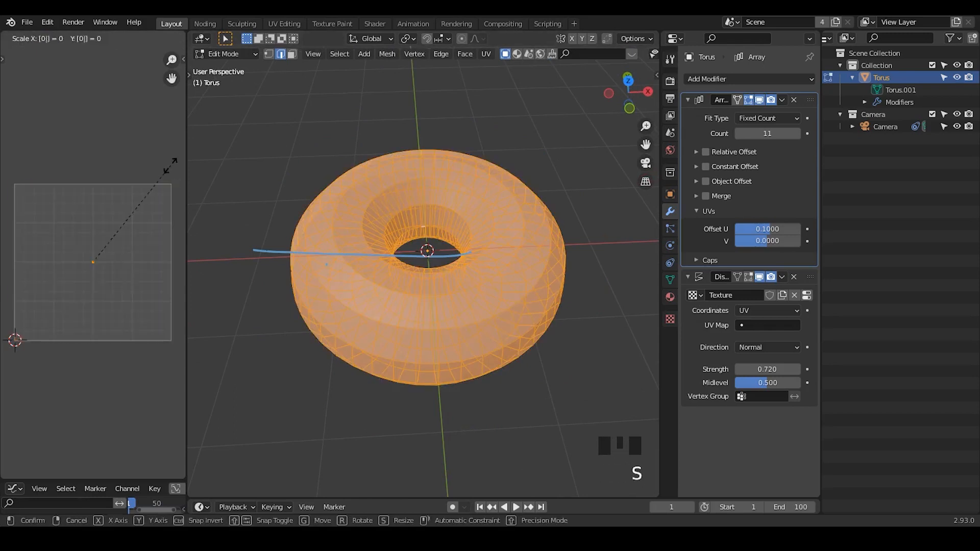
key("Return")
key("Tab")
Erase the annotation line drawn across the torus.
middle_click_drag(494, 240, 498, 286)
key("d")
mouse_move(259, 227)
right_mouse_down()
mouse_move(344, 245)
mouse_move(414, 236)
right_mouse_up()
Check the collapsed UV point in Edit Mode and view the evenly nested torus copies in Object Mode.
key("Tab")
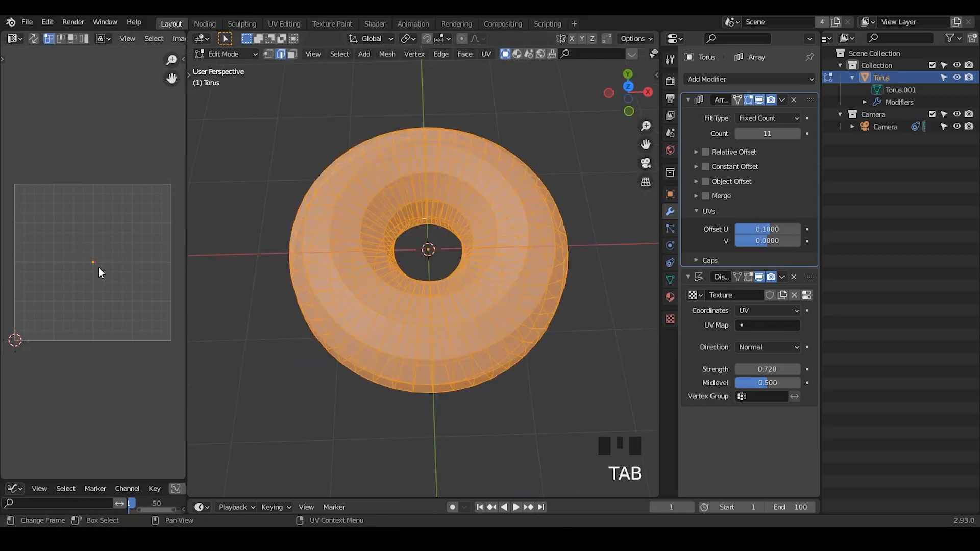
key("Tab")
middle_click_drag(465, 304, 464, 247)
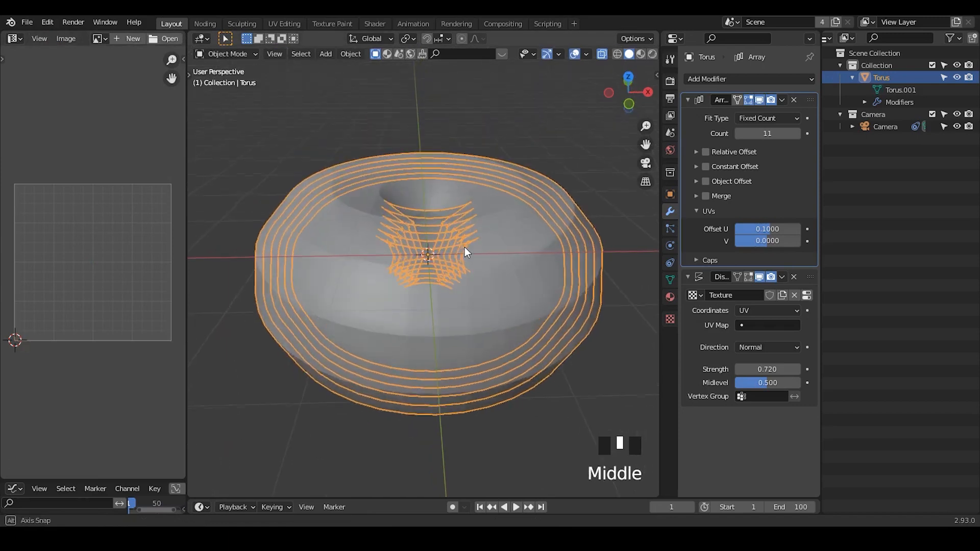
left_click(544, 126)
left_click(499, 213)
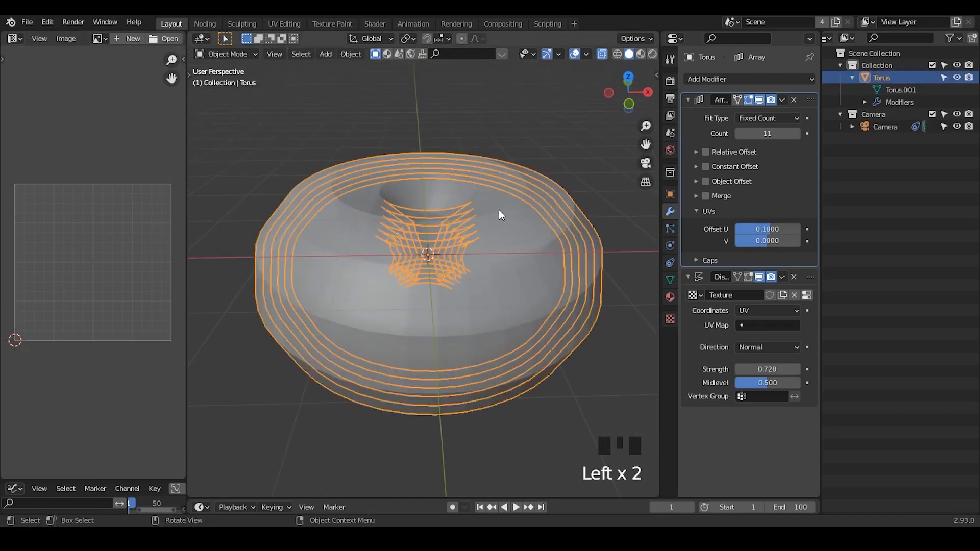
Add a second UV map to the torus's mesh data and remove it again.
left_click(669, 279)
left_click(730, 244)
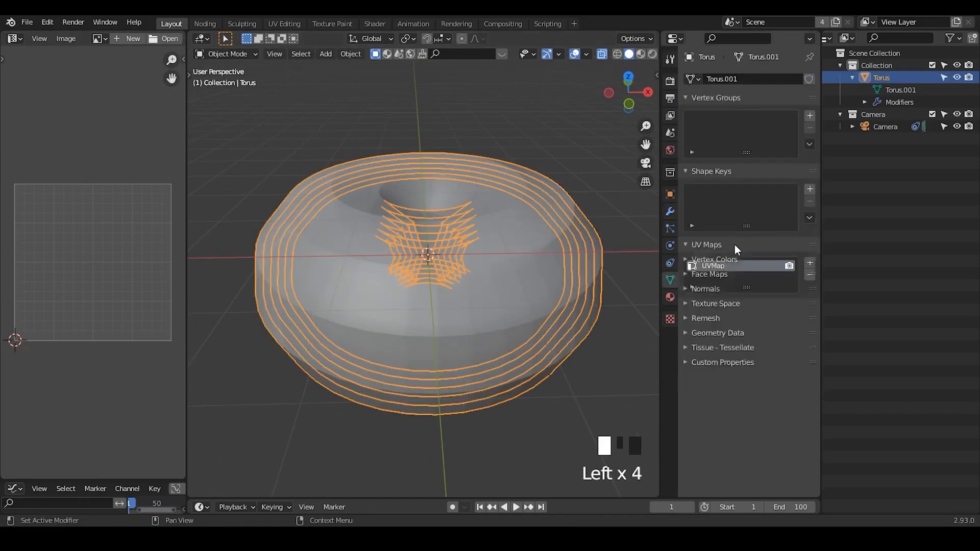
left_click(808, 267)
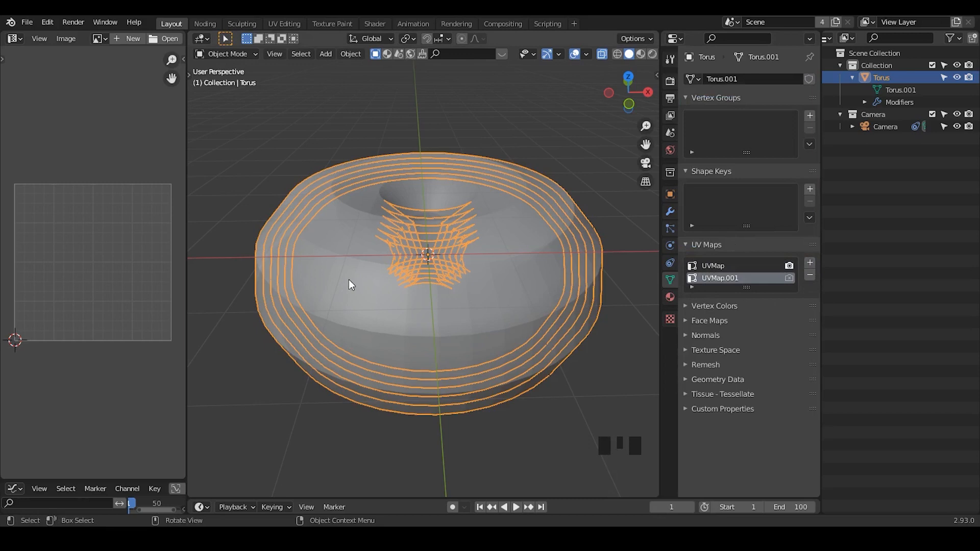
left_click(809, 276)
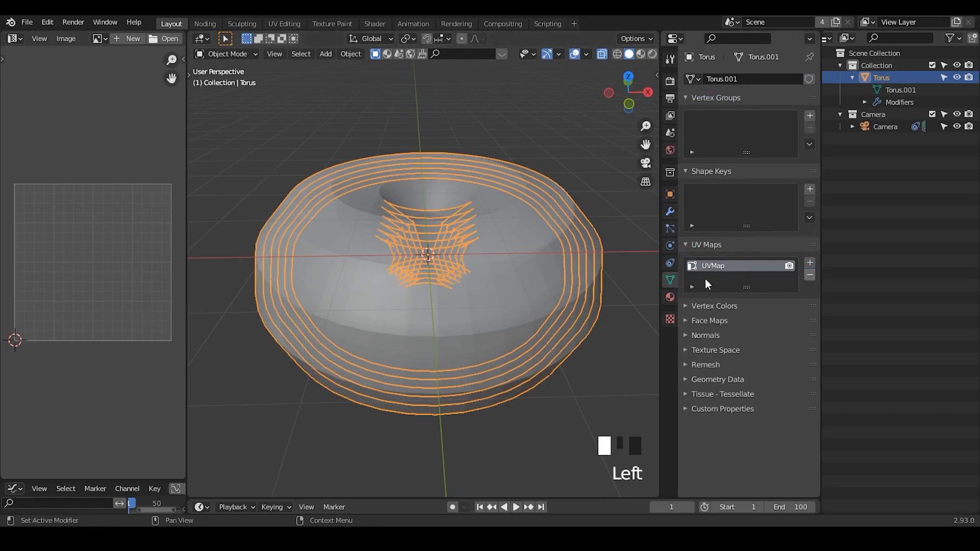
Deselect the torus and open the Array modifier's UV Offset U value for editing.
left_click(577, 166)
left_click(671, 211)
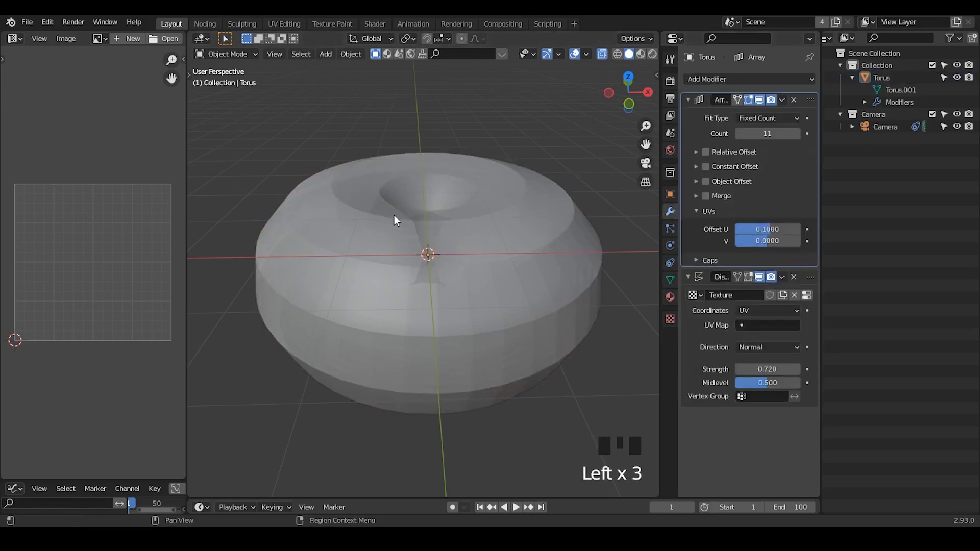
left_click(768, 231)
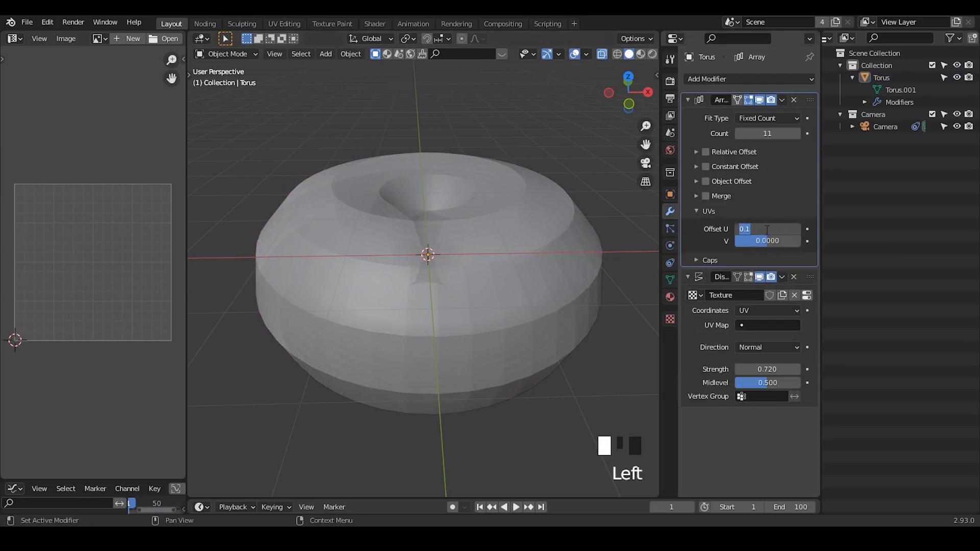
left_click(747, 230)
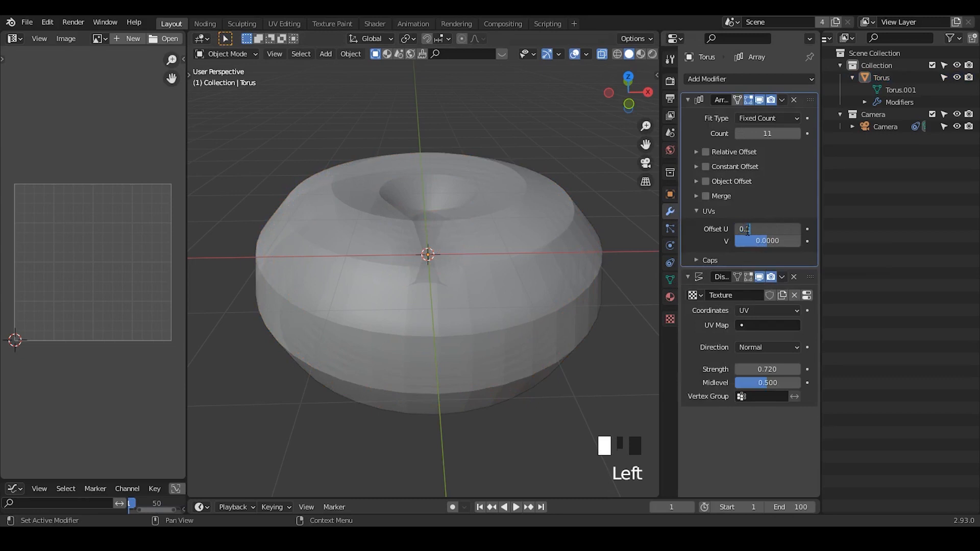
Enable the Color Ramp on the Blend displacement texture, select its white end stop, and return to the modifier settings.
left_click(670, 279)
left_click(669, 297)
left_click(670, 319)
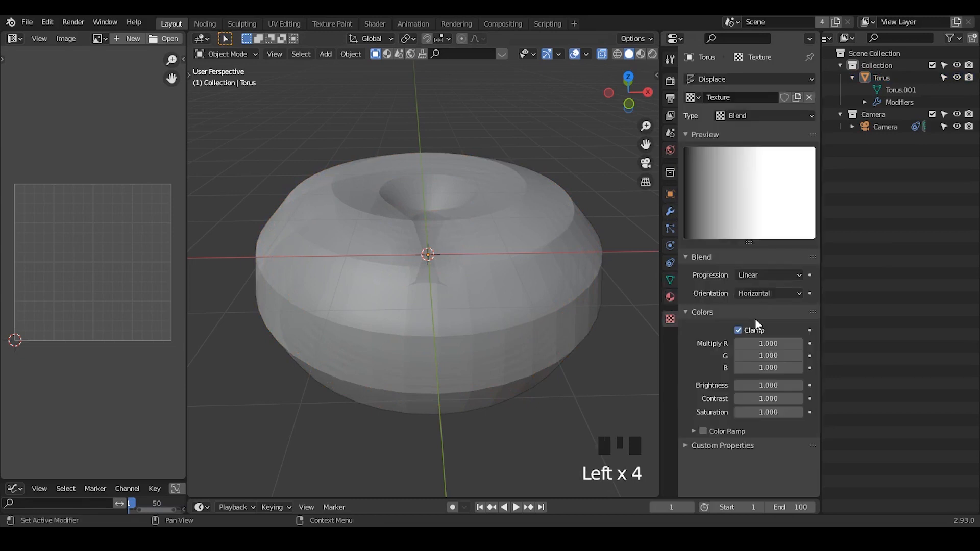
left_click(701, 432)
left_click(720, 431)
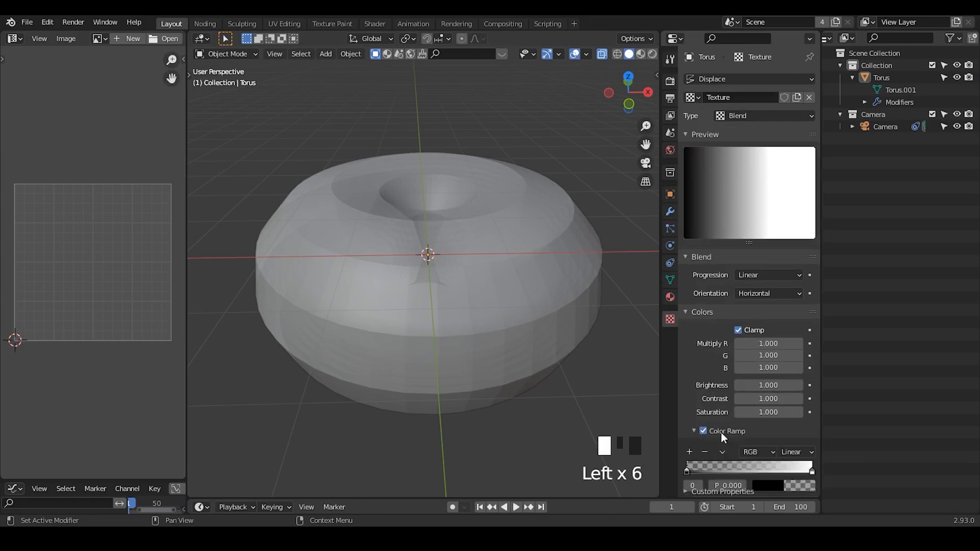
left_click_drag(809, 471, 834, 463)
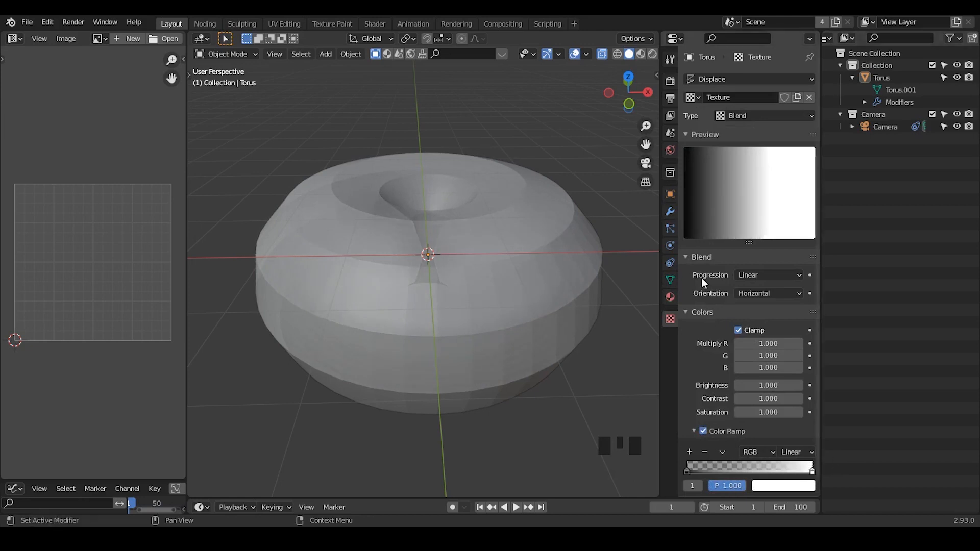
left_click(669, 211)
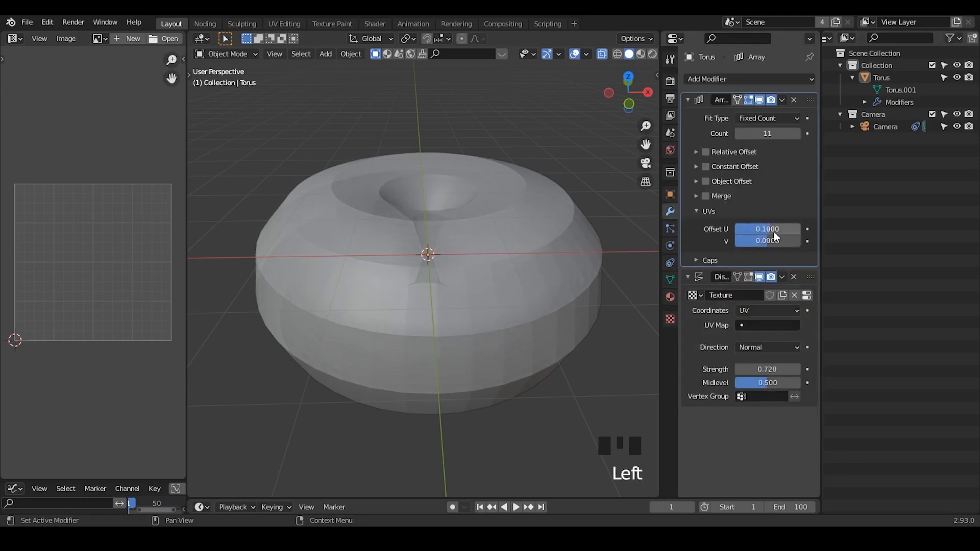
Recheck the Blend texture, set the Array modifier's UV Offset U to 0.01, and select the torus to inspect its nested copies.
left_click(670, 319)
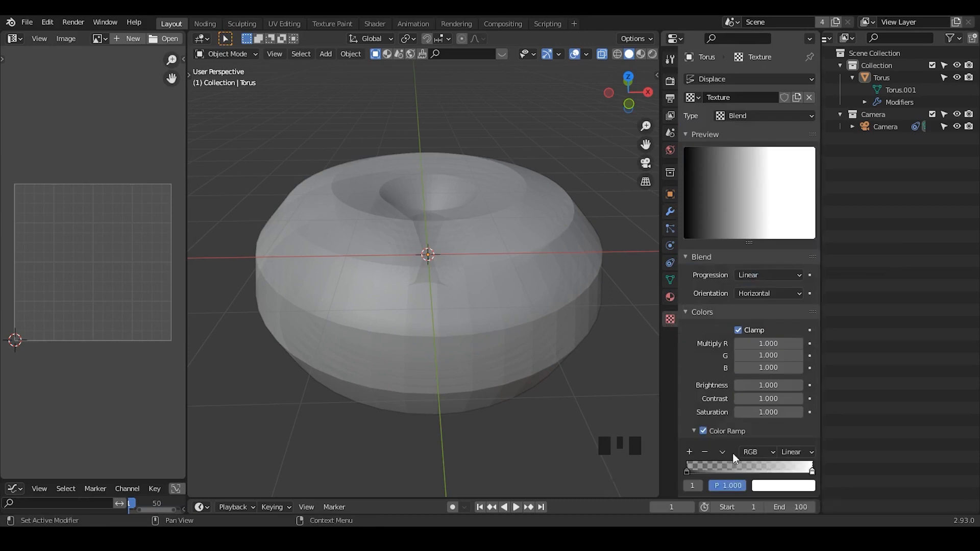
left_click(670, 211)
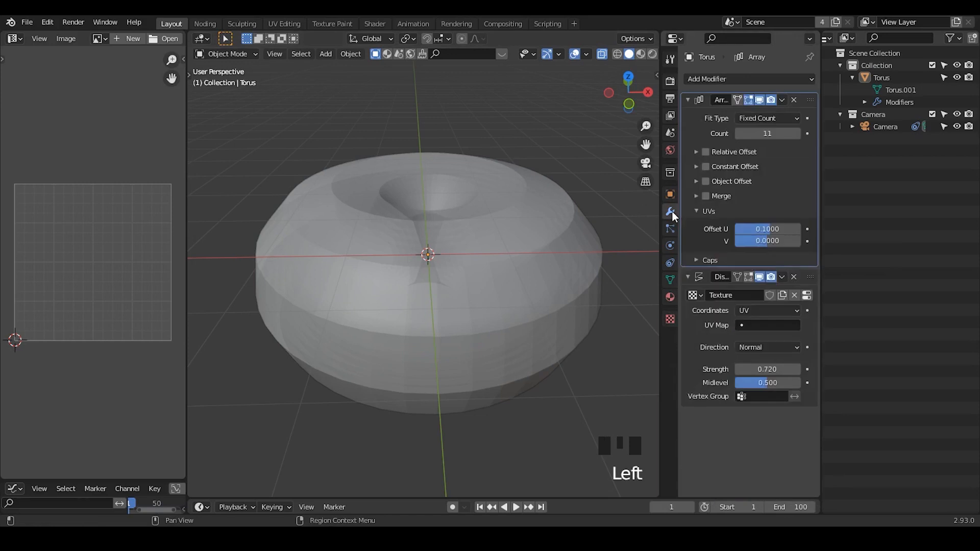
double_click(766, 229)
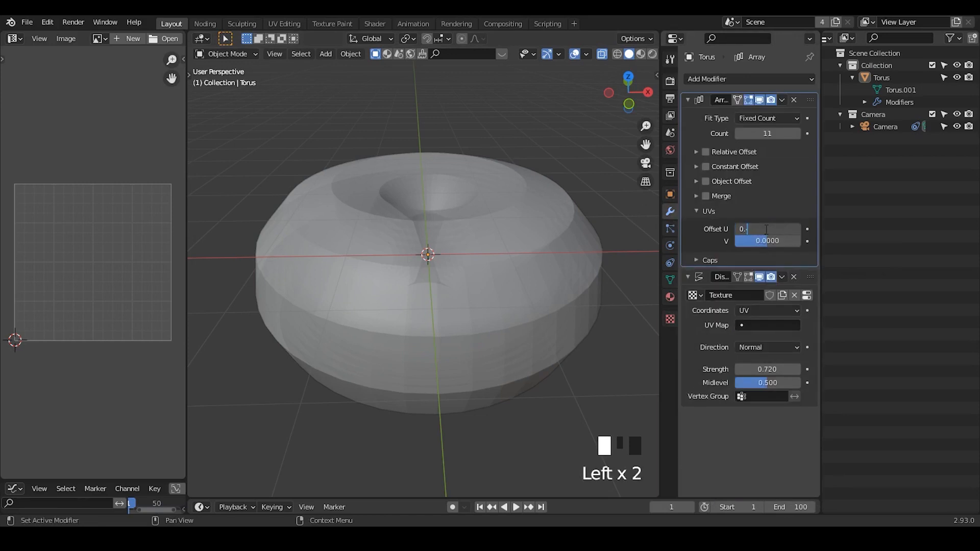
key("BackSpace")
key("Return")
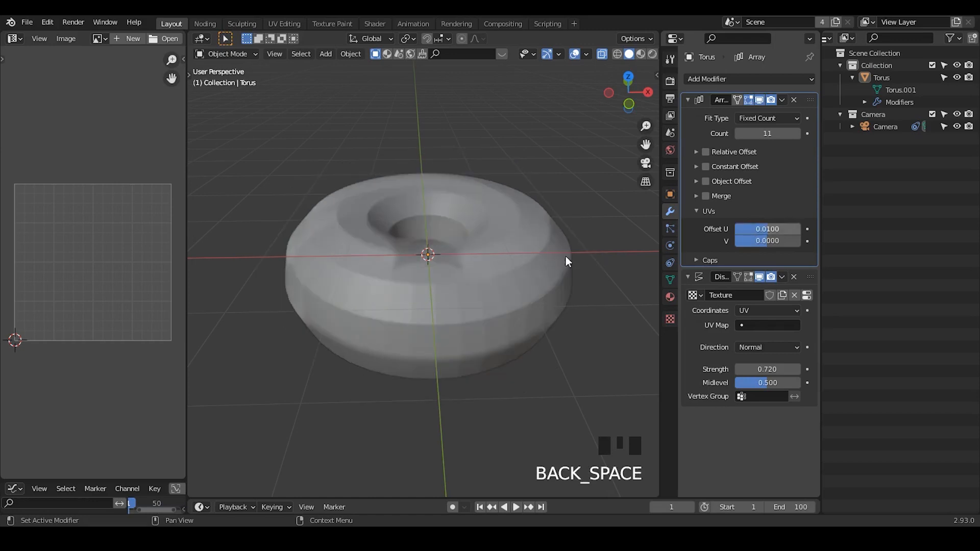
left_click(550, 244)
middle_click_drag(613, 269, 524, 186, "ctrl")
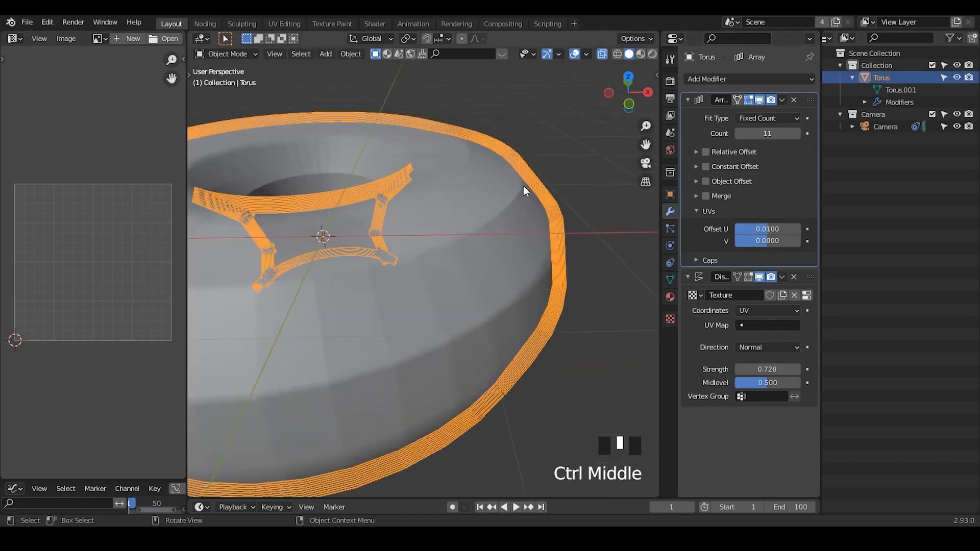
key("d")
key("d")
key("d")
key("d")
key("d")
key("d")
key("d")
key("d")
key("d")
key("d")
key("d")
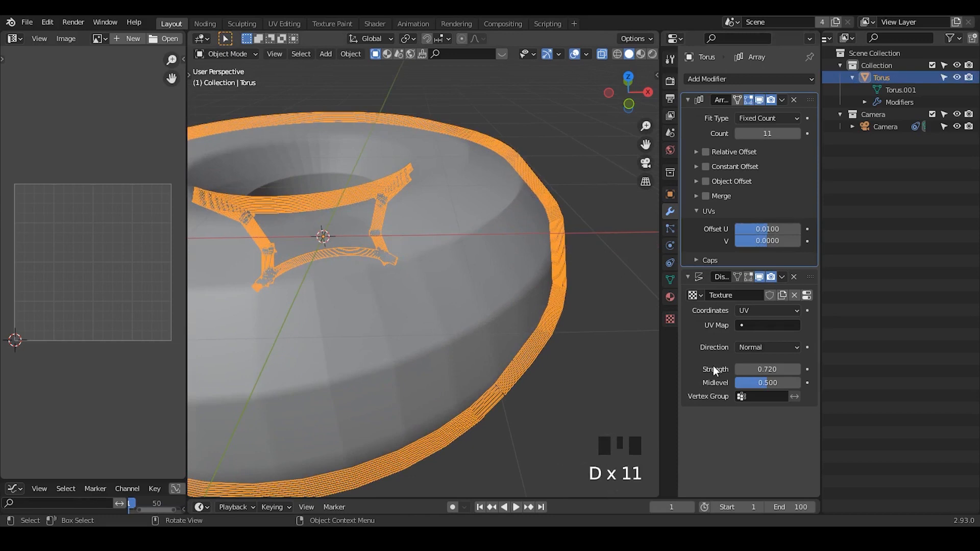
Set the Displace strength to 3.22 and the Array count to 15, and compare the torus deselected and selected.
left_click_drag(750, 369, 786, 369)
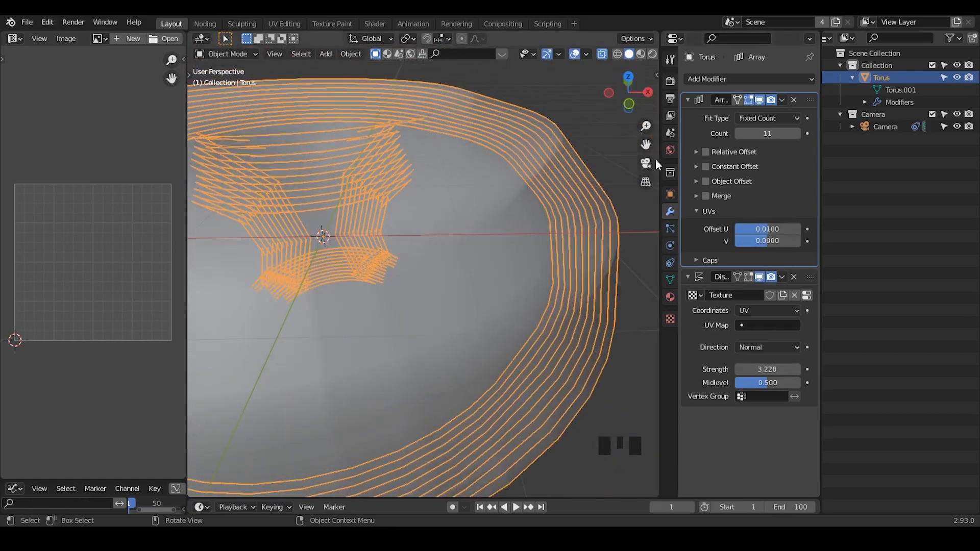
left_click_drag(767, 133, 791, 133)
middle_click_drag(534, 225, 571, 239, "ctrl")
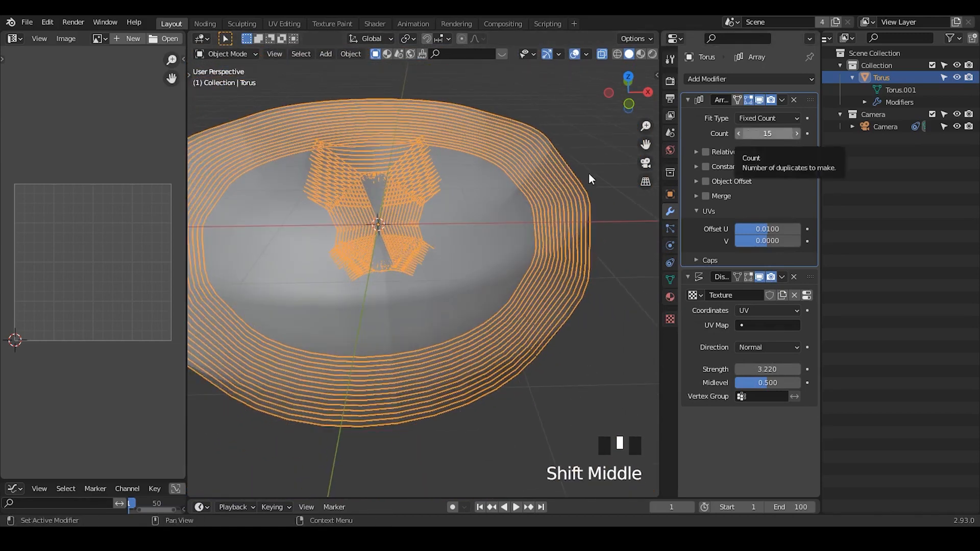
left_click(577, 143)
left_click(550, 183)
left_click(550, 182)
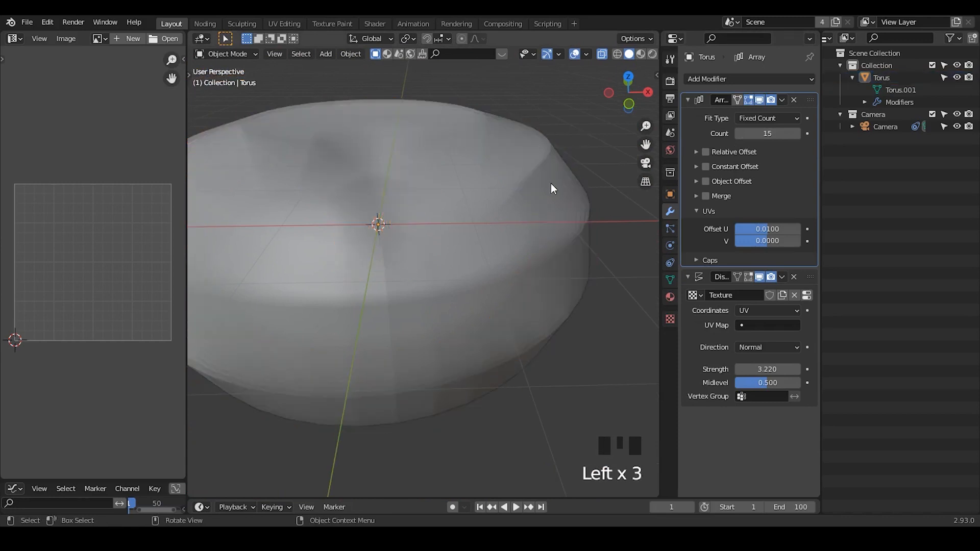
left_click(550, 184)
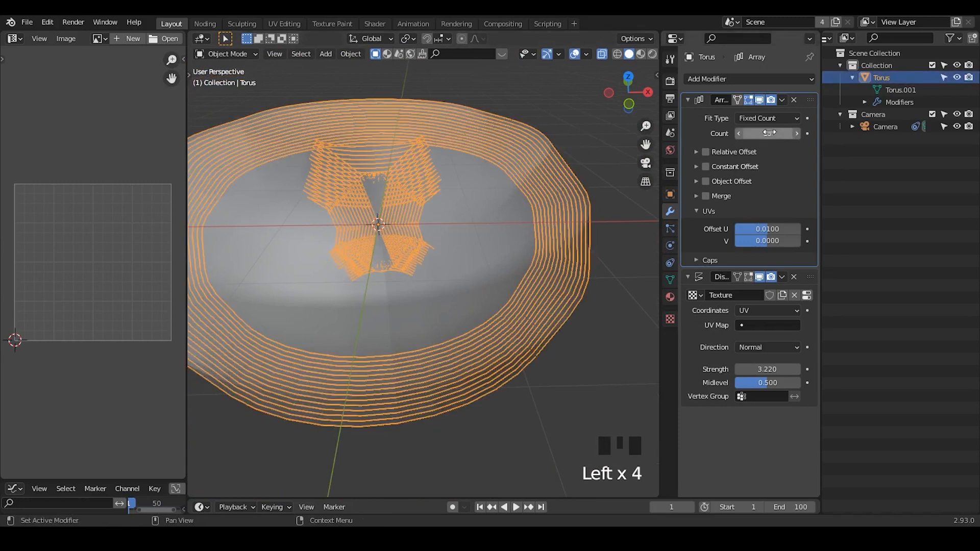
Set the Array count to 14 and its UV Offset U to 0.1.
mouse_move(767, 132)
left_mouse_down()
mouse_move(785, 132)
mouse_move(757, 132)
left_mouse_up()
left_click(768, 229)
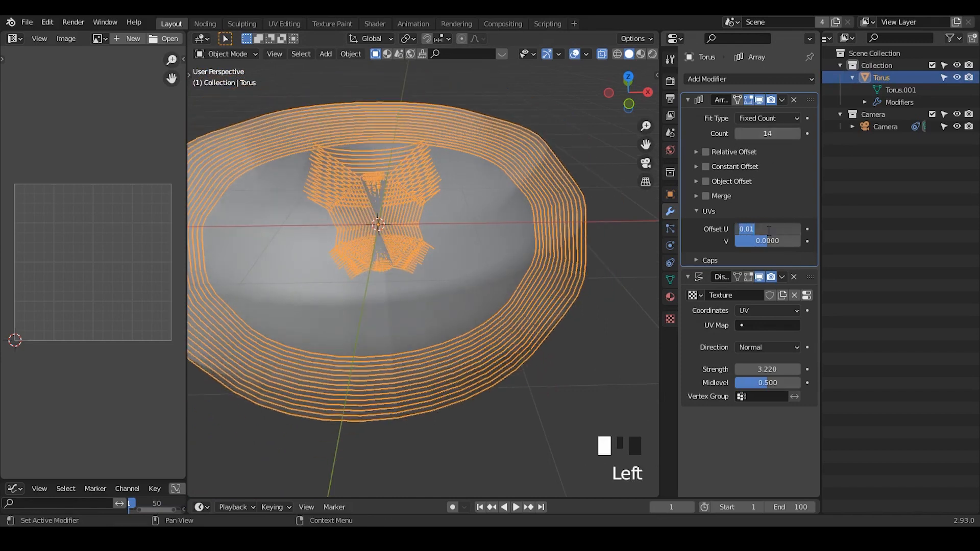
type("0.1")
key("Return")
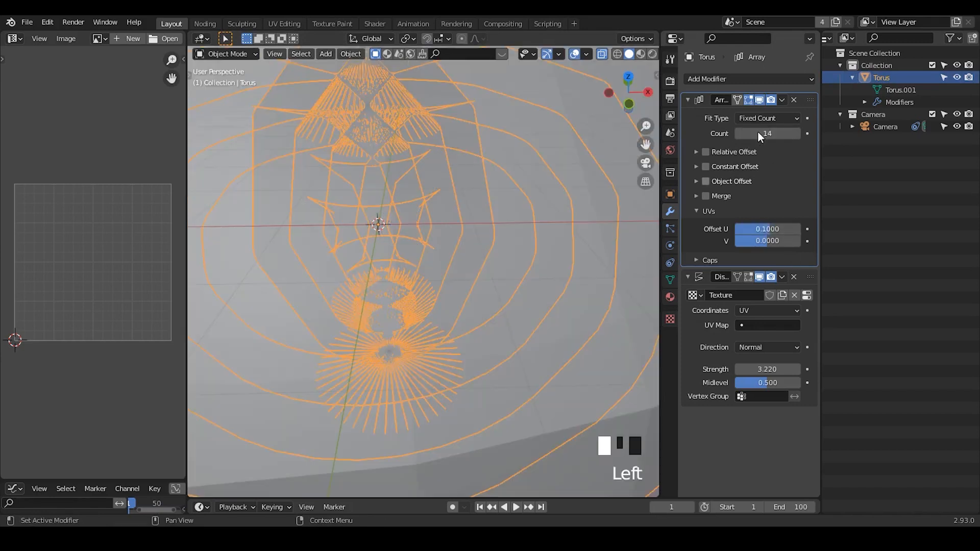
middle_click_drag(482, 245, 484, 296, "ctrl")
Set the Displace strength to 1, try a higher Array count, and set the count to 10.
left_click(766, 368)
type("1")
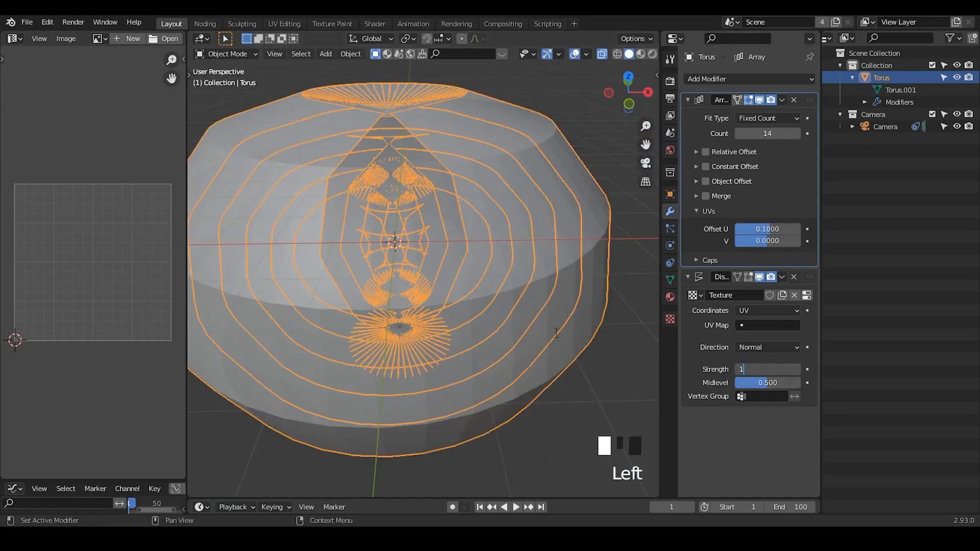
key("Return")
middle_click_drag(559, 339, 559, 309, "ctrl")
left_click_drag(765, 133, 796, 133)
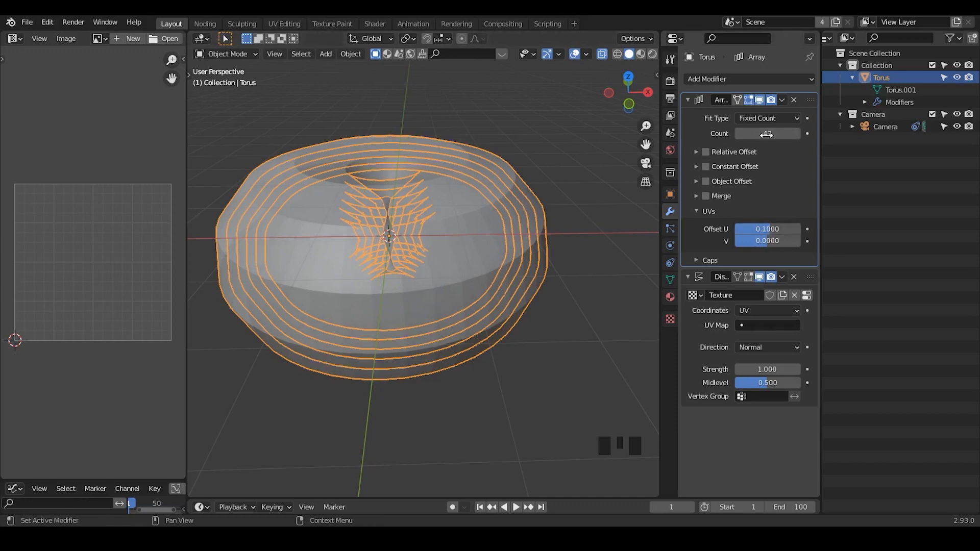
left_click(766, 133)
type("10")
key("Return")
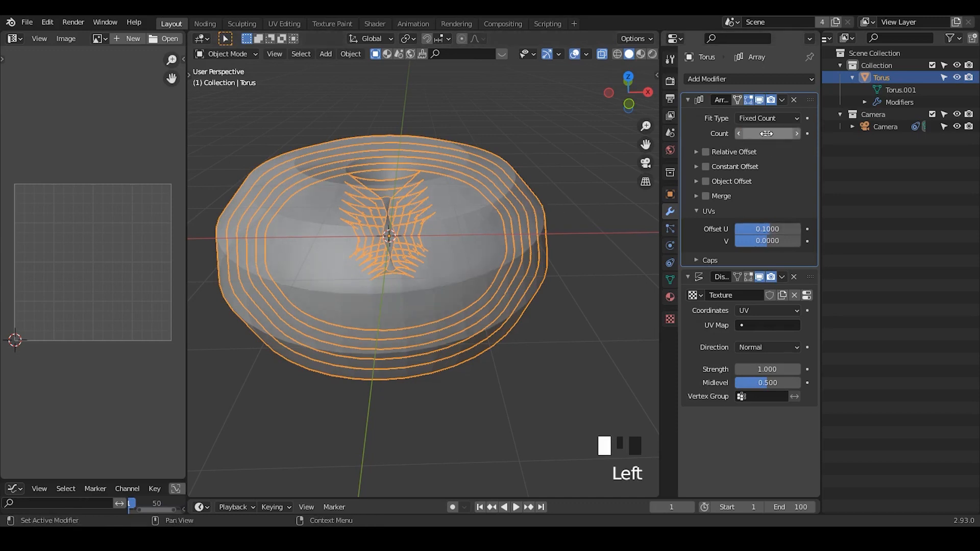
left_click_drag(766, 132, 762, 131)
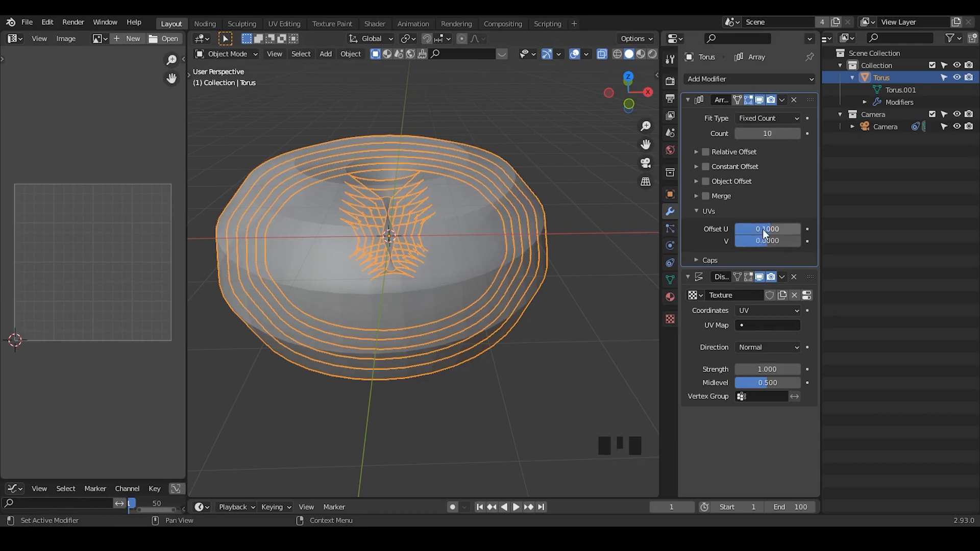
Annotate the UV space with a cross at its origin, a vertical line along its right edge and an arrow pointing outward.
key("d")
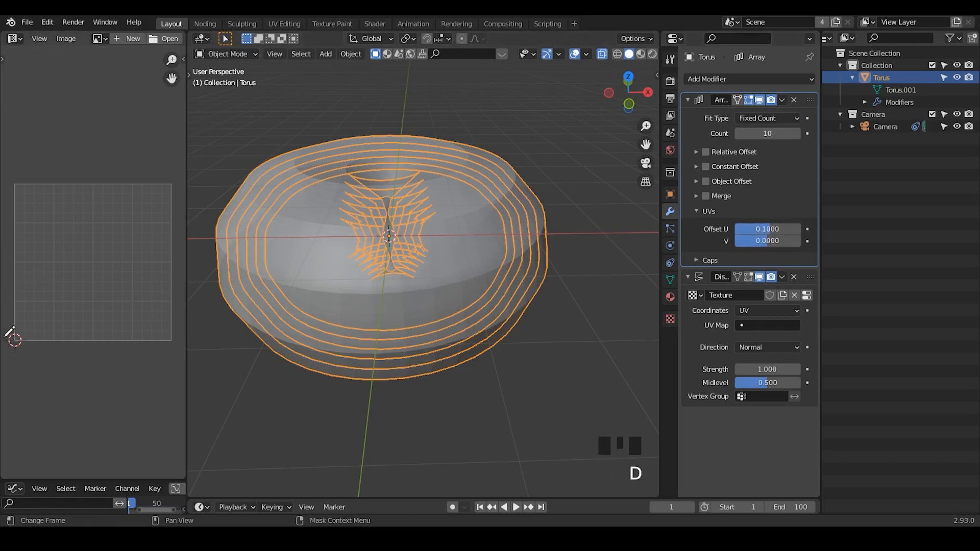
mouse_move(2, 370)
left_mouse_down()
mouse_move(30, 322)
mouse_move(36, 362)
left_mouse_up()
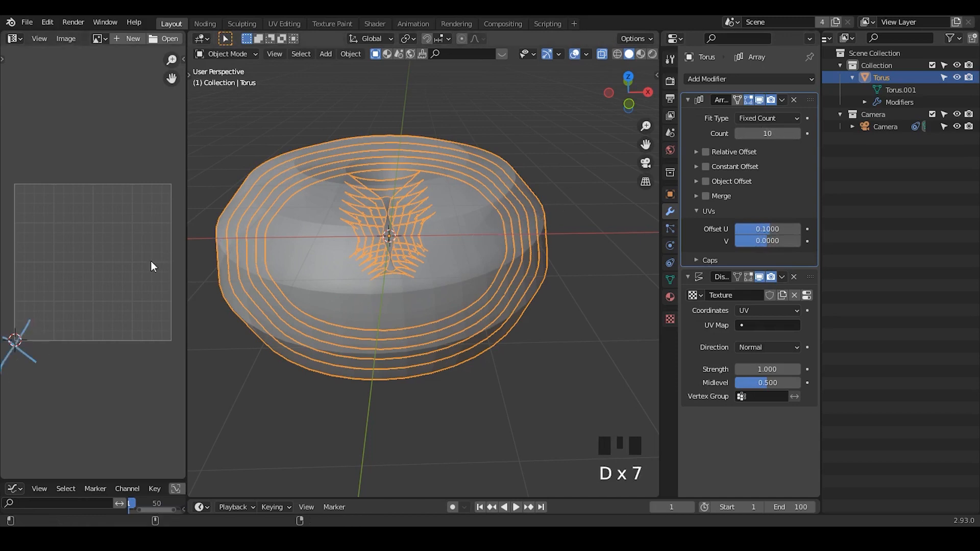
key("d")
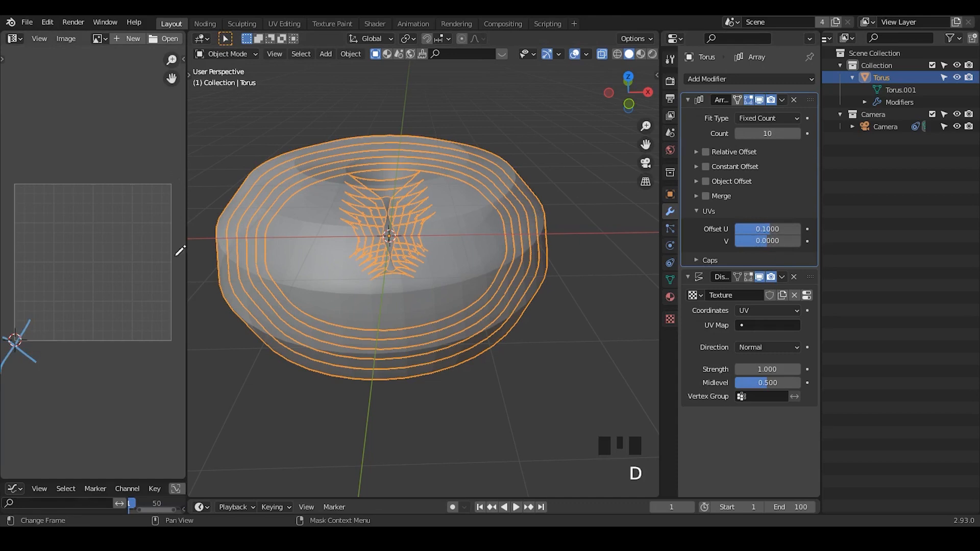
left_click_drag(174, 177, 177, 397)
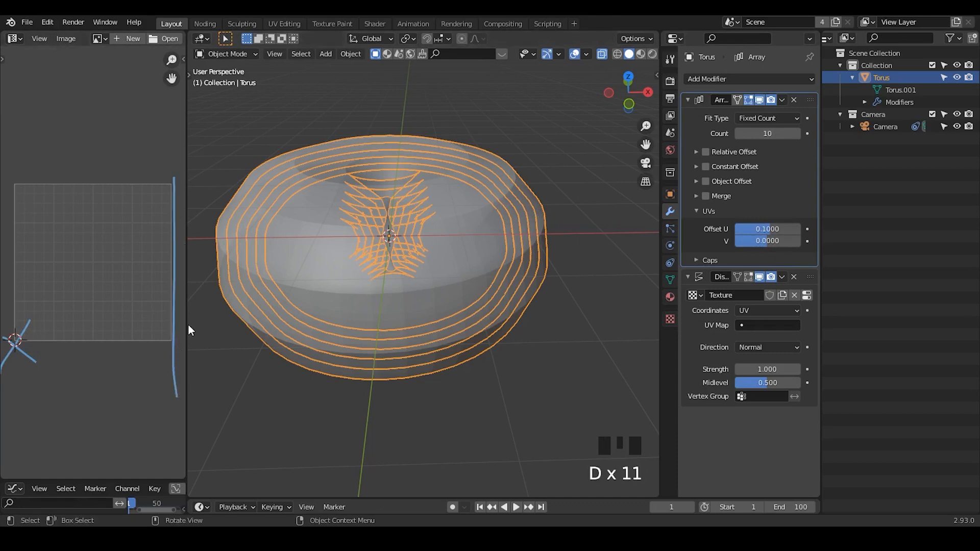
left_click_drag(189, 331, 255, 323)
middle_click_drag(195, 350, 185, 343)
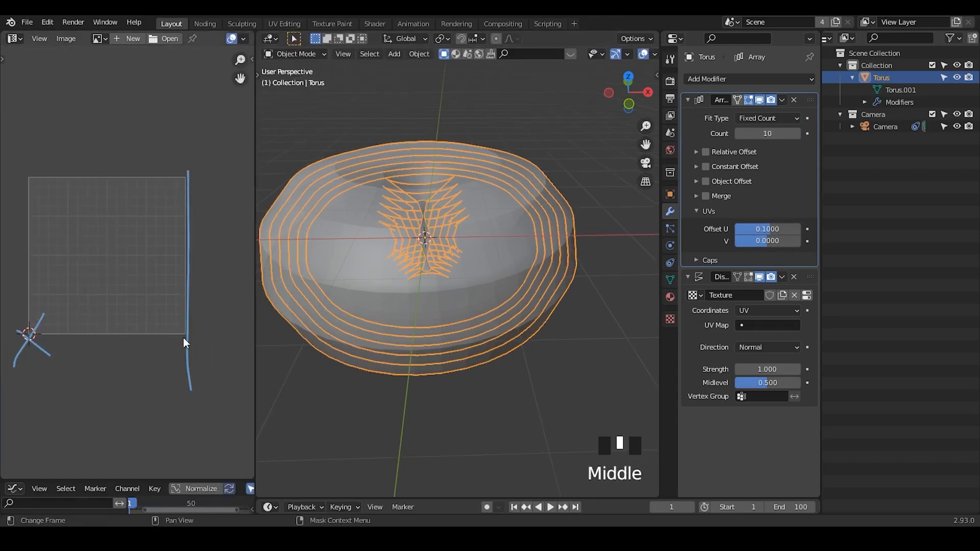
key("d")
mouse_move(188, 337)
left_mouse_down()
mouse_move(241, 336)
mouse_move(211, 354)
left_mouse_up()
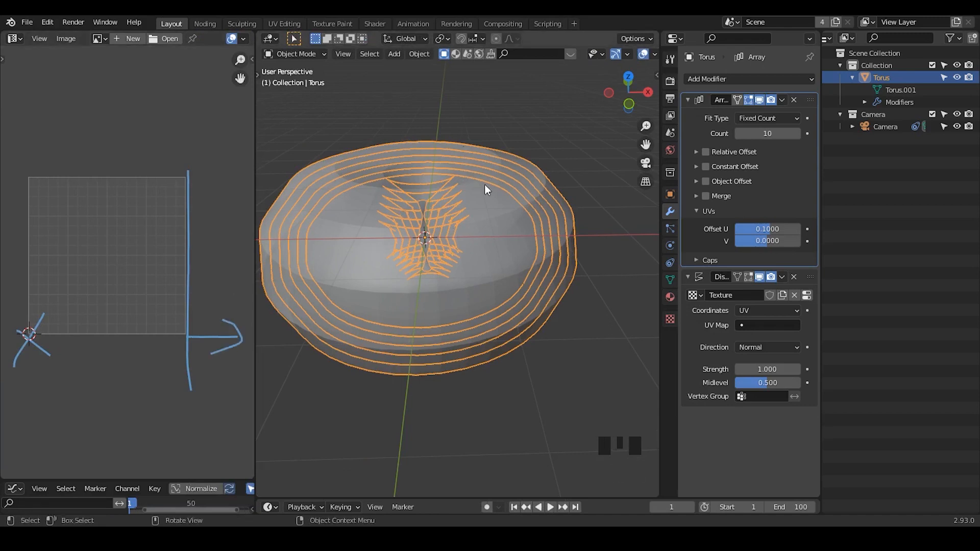
Set the Array modifier's UV Offset U to 0.05.
left_click(764, 228)
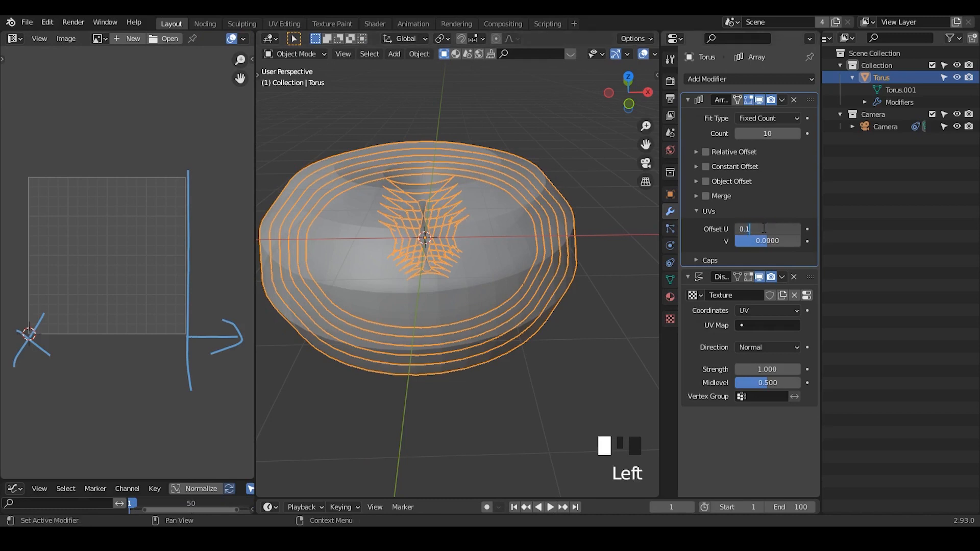
type("0")
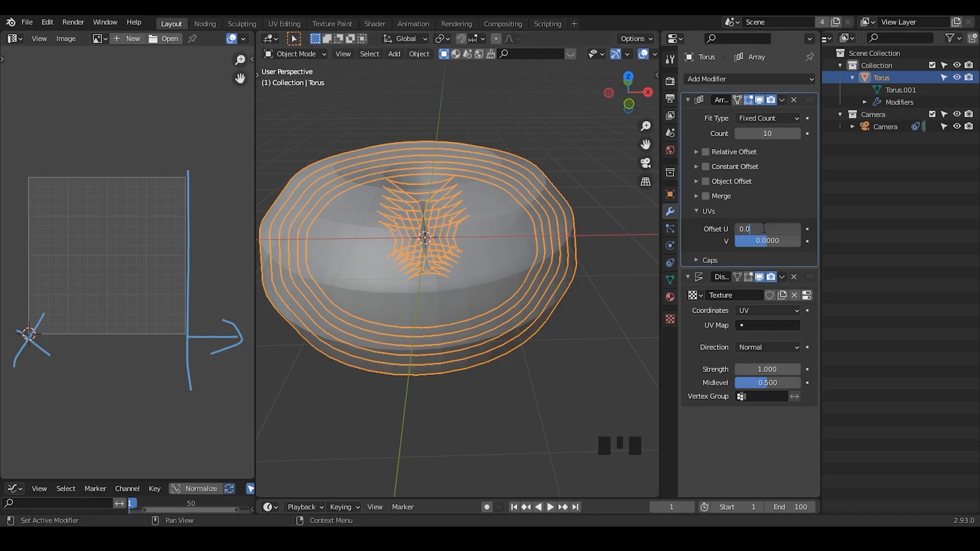
type("5")
key("Return")
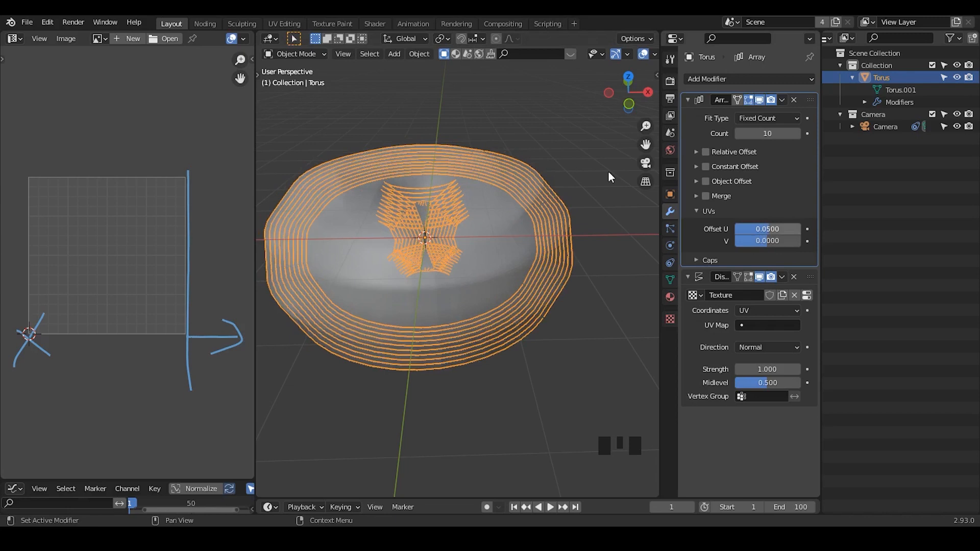
Set the Array count to 14 and the Displace strength to -1.2 so the copies nest inside the torus.
left_click(579, 166)
mouse_move(765, 133)
left_mouse_down()
mouse_move(785, 133)
mouse_move(750, 134)
mouse_move(781, 133)
left_mouse_up()
left_click(531, 195)
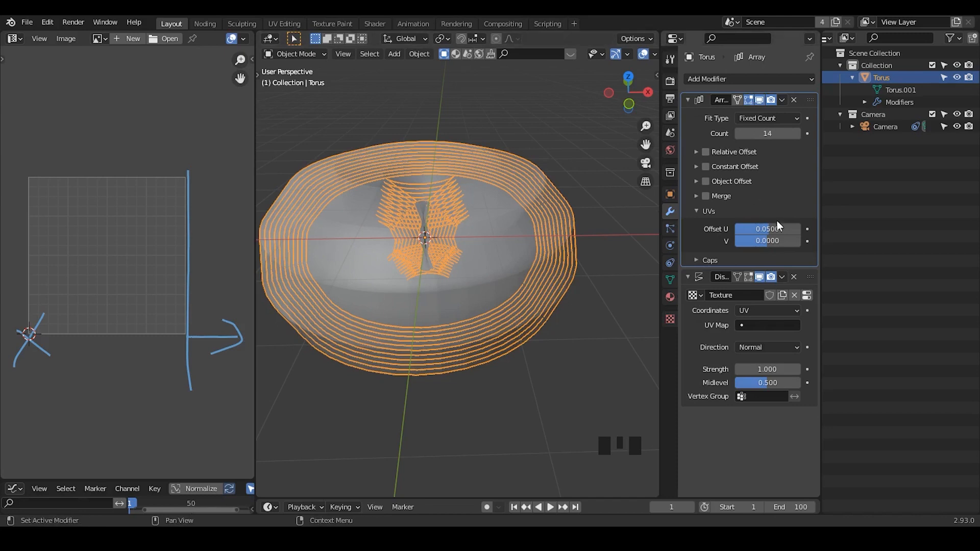
left_click_drag(768, 367, 712, 368)
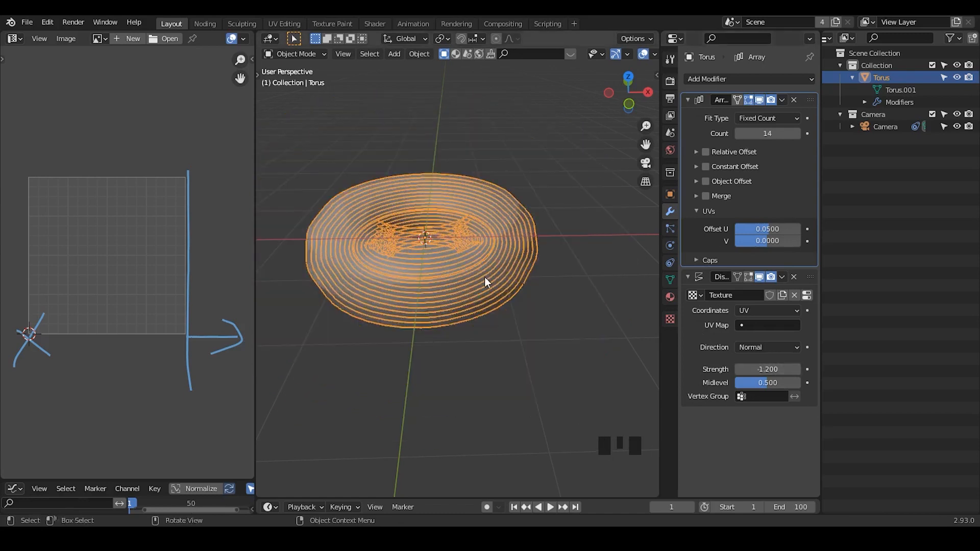
middle_click_drag(507, 301, 449, 306, "shift")
Erase the annotations from the UV space, narrow that editor, and save the file.
mouse_move(223, 159)
right_mouse_down()
mouse_move(22, 415)
mouse_move(212, 361)
mouse_move(204, 367)
right_mouse_up()
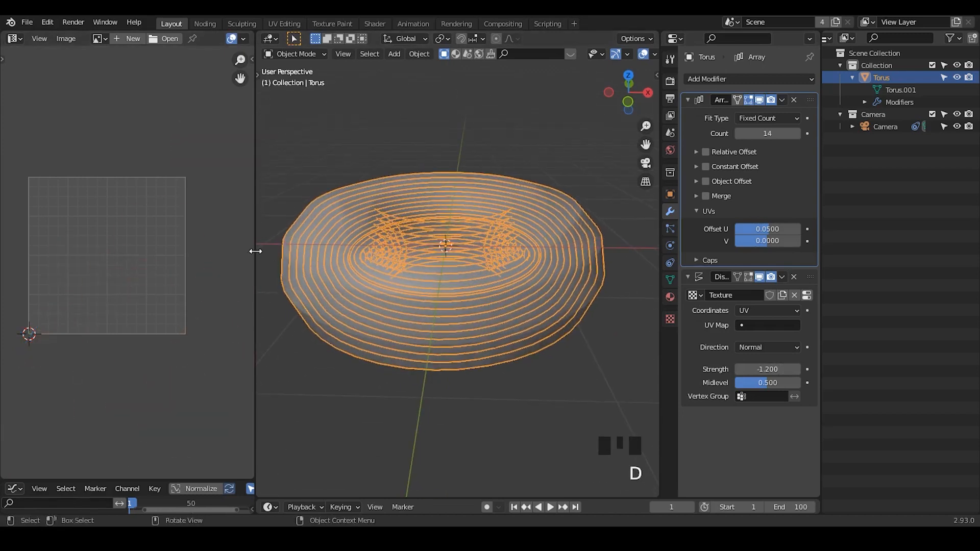
left_click_drag(256, 247, 228, 247)
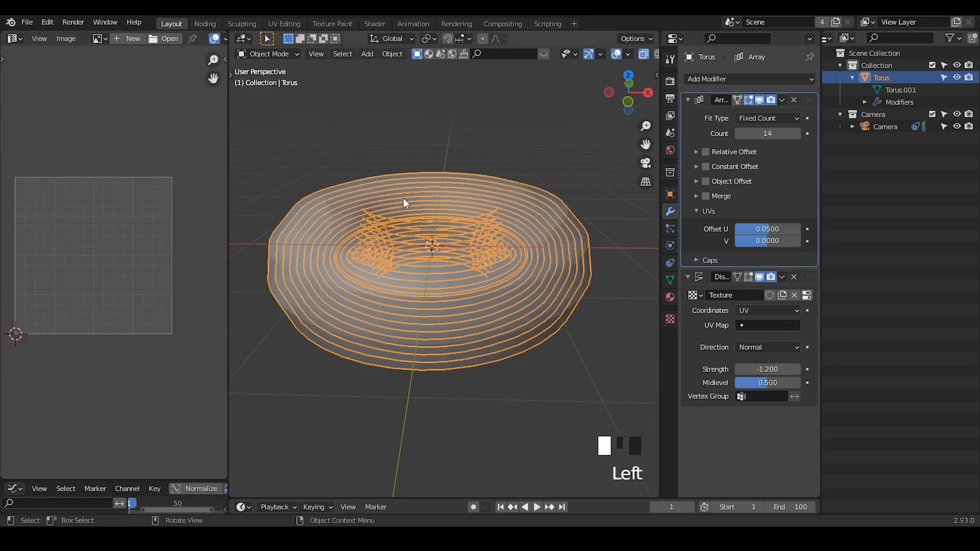
key("ctrl+s")
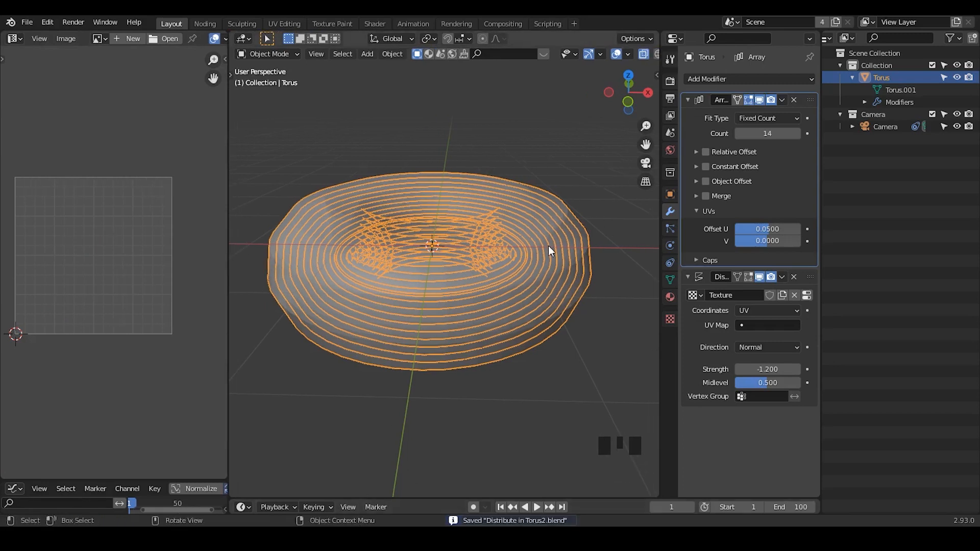
Switch to the Noding workspace and create a new geometry node tree for the torus.
left_click(207, 21)
middle_click_drag(583, 357, 607, 286)
left_click(14, 38)
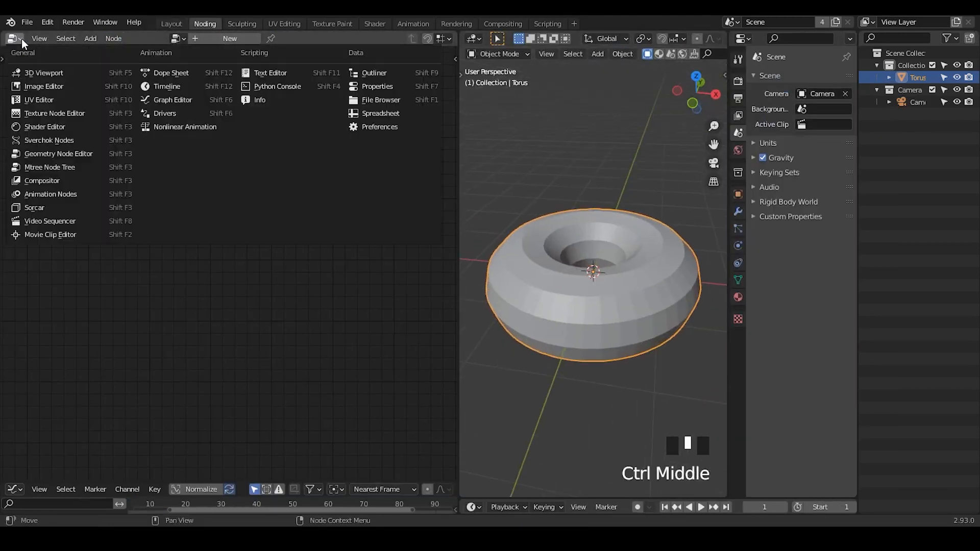
left_click(219, 39)
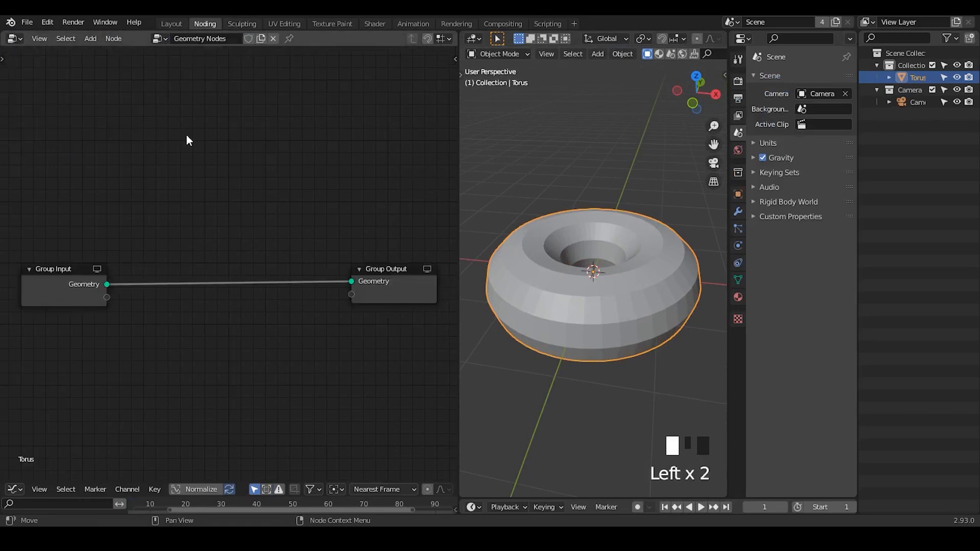
Insert a Point Distribute node between the Group Input and Group Output nodes.
key("shift+a")
type("point dist")
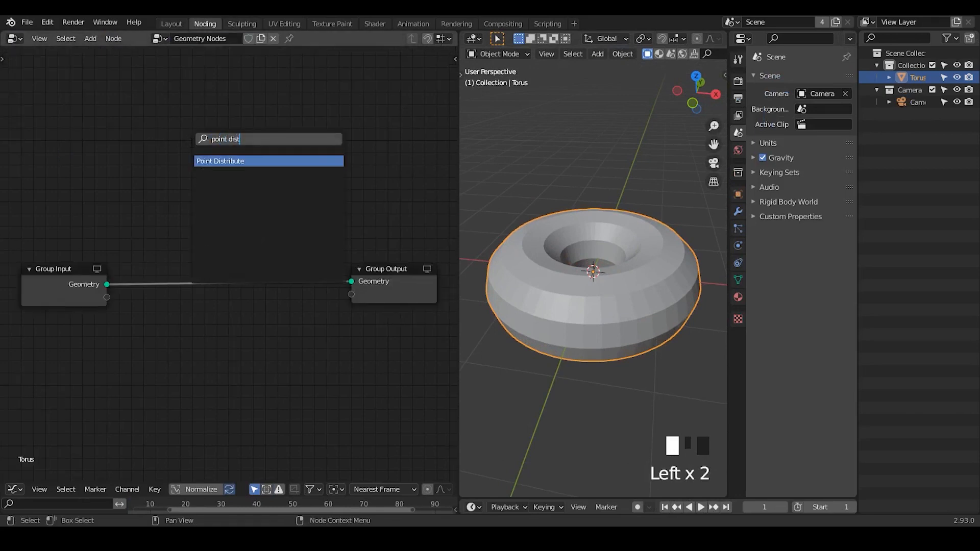
key("Return")
left_click(161, 270)
key("ctrl+a")
middle_click_drag(623, 264, 624, 257)
Raise the Point Distribute density to 29.6 and view the point-filled torus from above.
left_click_drag(214, 302, 242, 301)
middle_click_drag(602, 367, 627, 281)
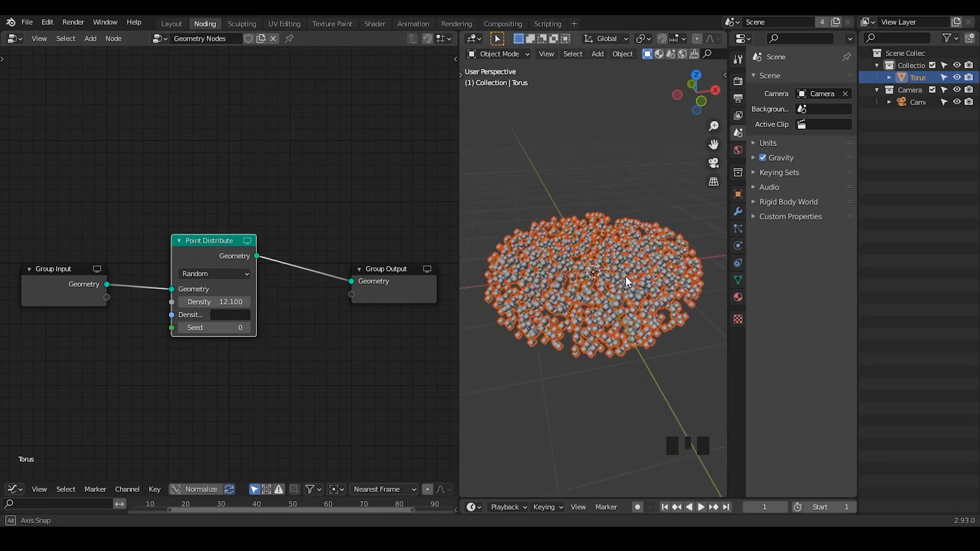
left_click_drag(214, 301, 262, 301)
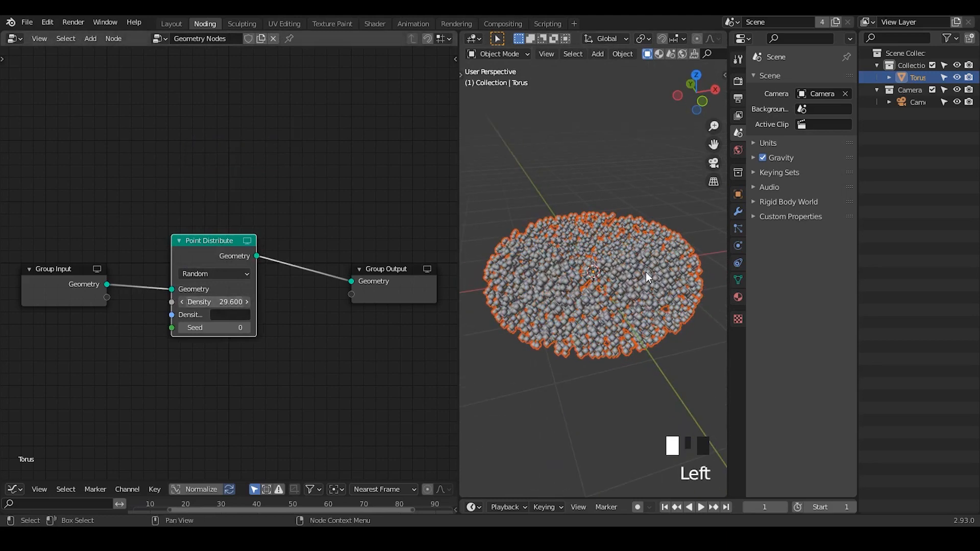
middle_click_drag(647, 277, 573, 258)
Sketch an annotation around the torus's centre hole and erase it.
left_click(611, 271)
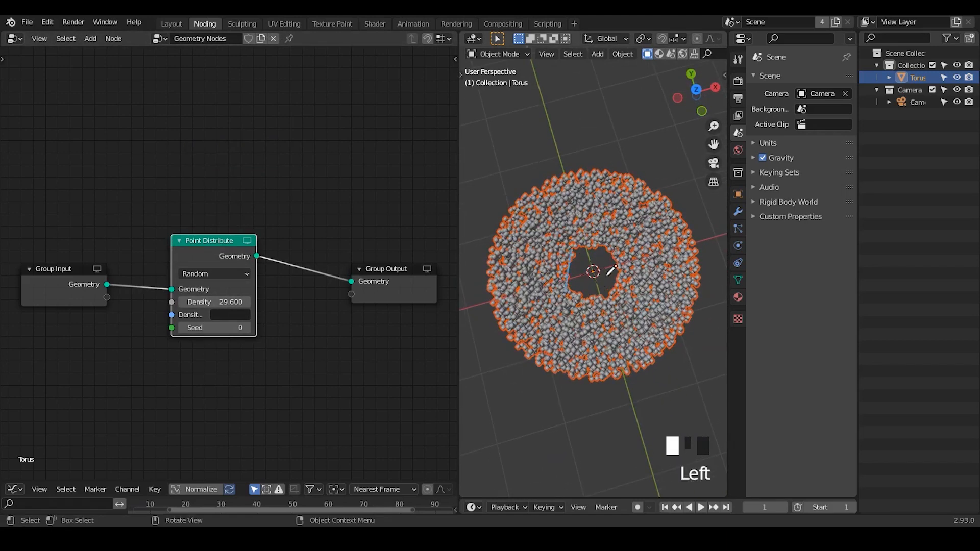
left_click_drag(610, 270, 597, 258)
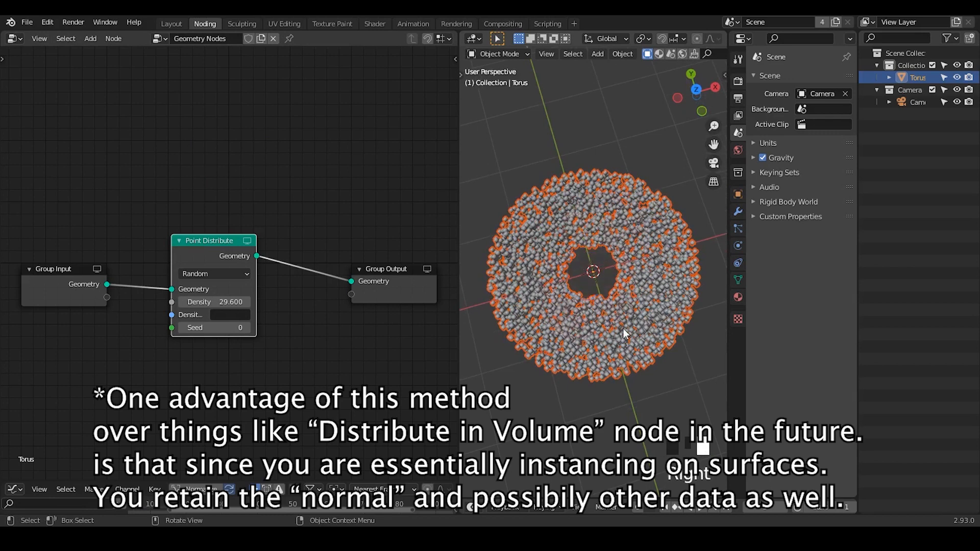
mouse_move(622, 328)
middle_mouse_down()
mouse_move(610, 234)
mouse_move(628, 257)
mouse_move(507, 156)
middle_mouse_up()
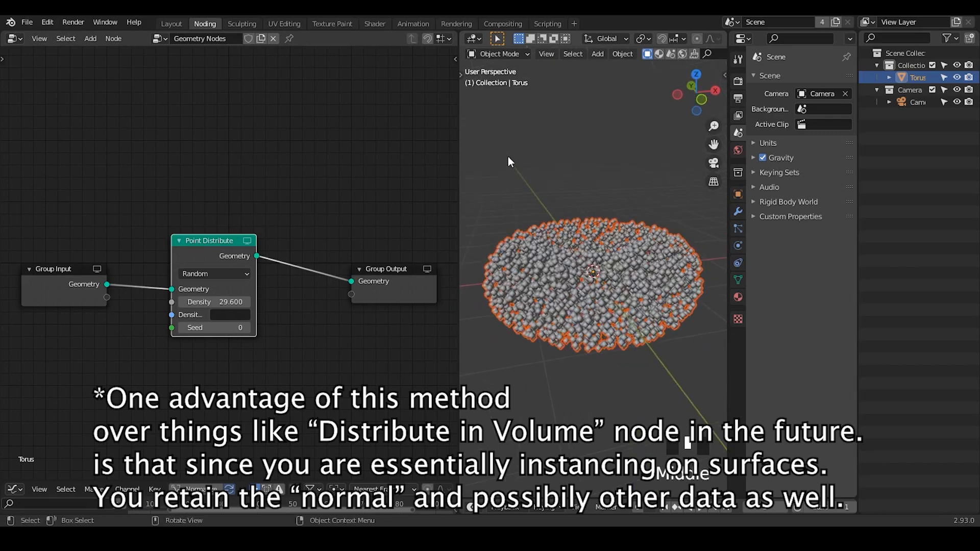
Enlarge the 3D viewport and show the torus's modifier settings with the torus deselected.
left_click_drag(460, 159, 320, 177)
middle_click_drag(564, 294, 543, 320)
left_click(635, 189)
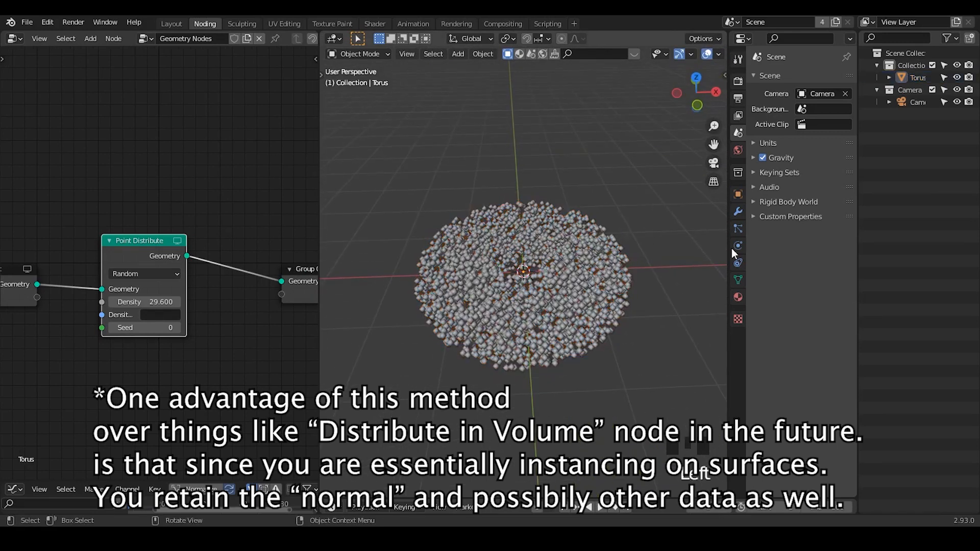
left_click(738, 279)
left_click(738, 211)
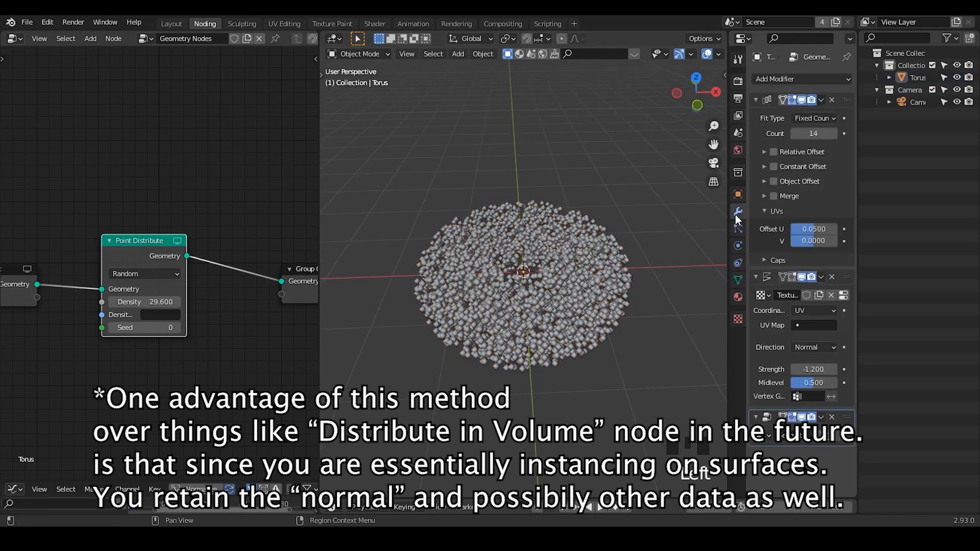